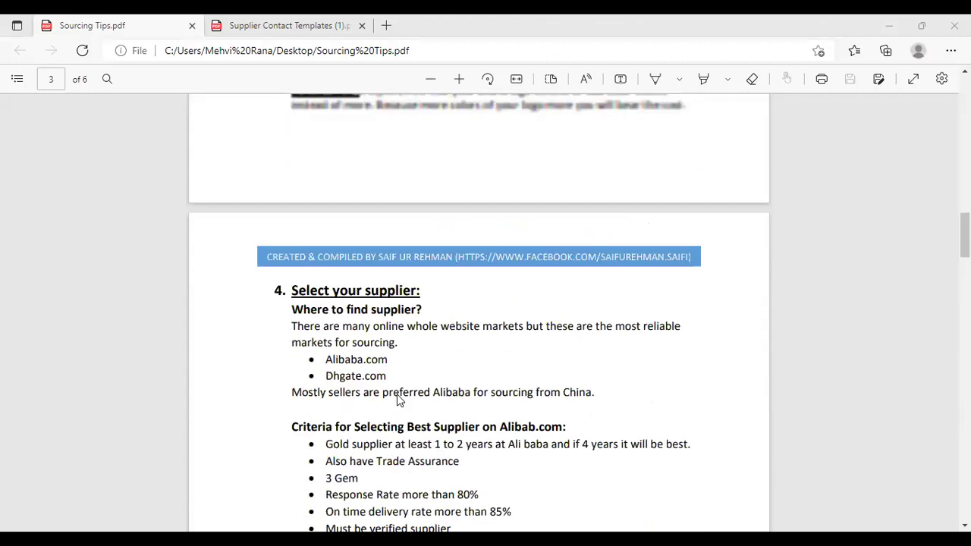
Read the introduction and the Check Patent section on design and utility patents in Sourcing Tips.pdf.
scroll(397, 399, "up", 4)
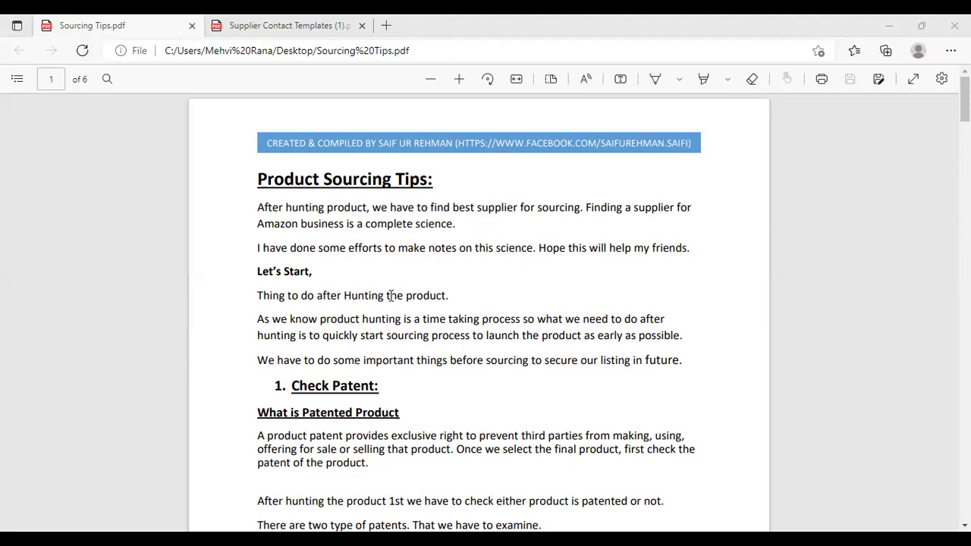
scroll(380, 342, "down", 2)
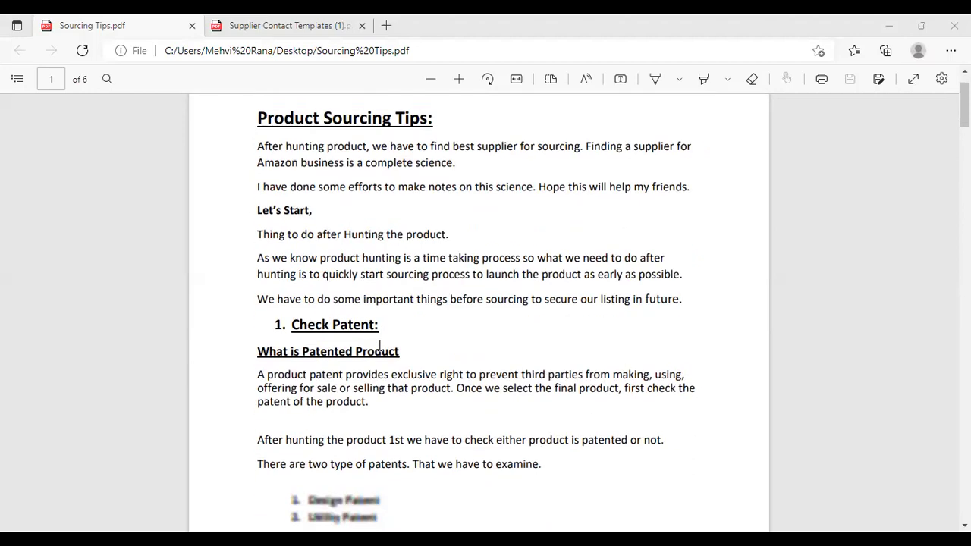
scroll(380, 346, "down", 1)
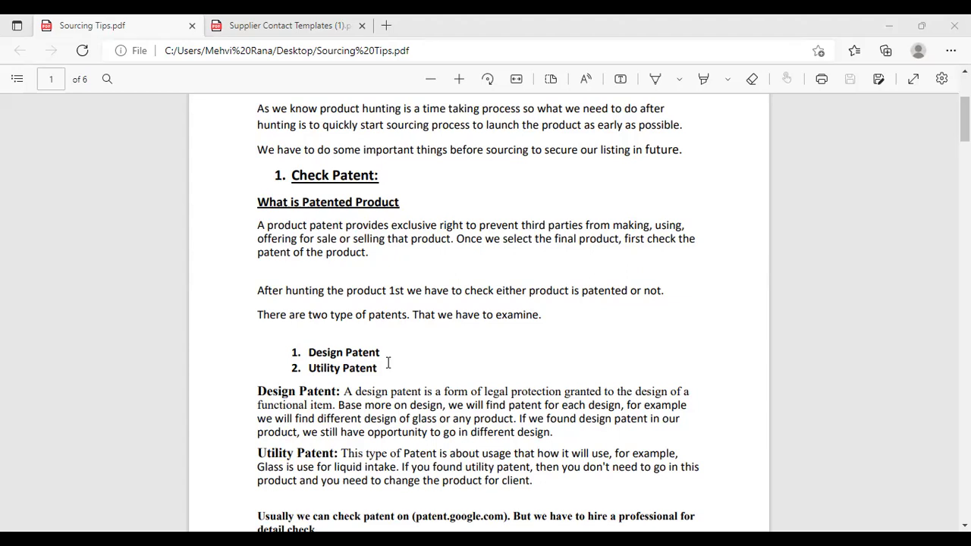
scroll(388, 362, "down", 1)
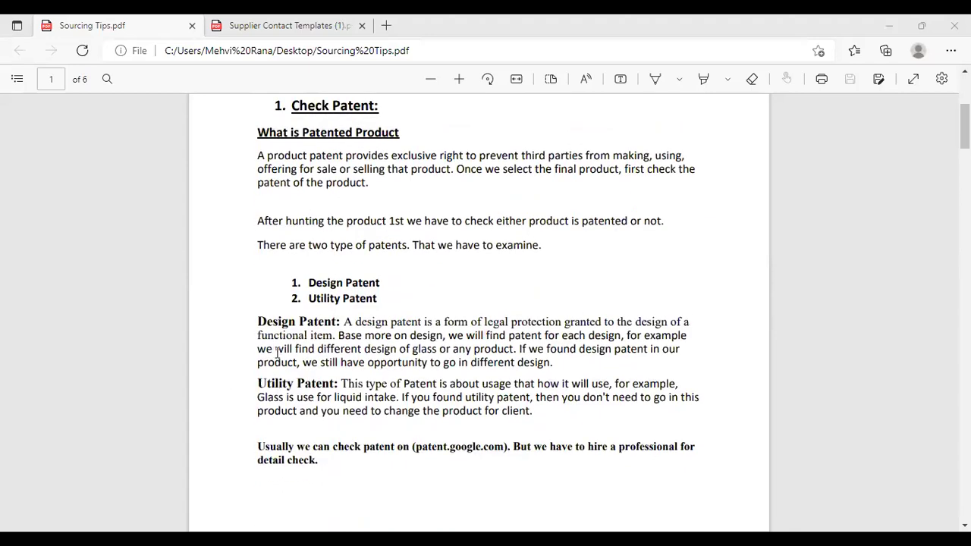
scroll(325, 392, "down", 5)
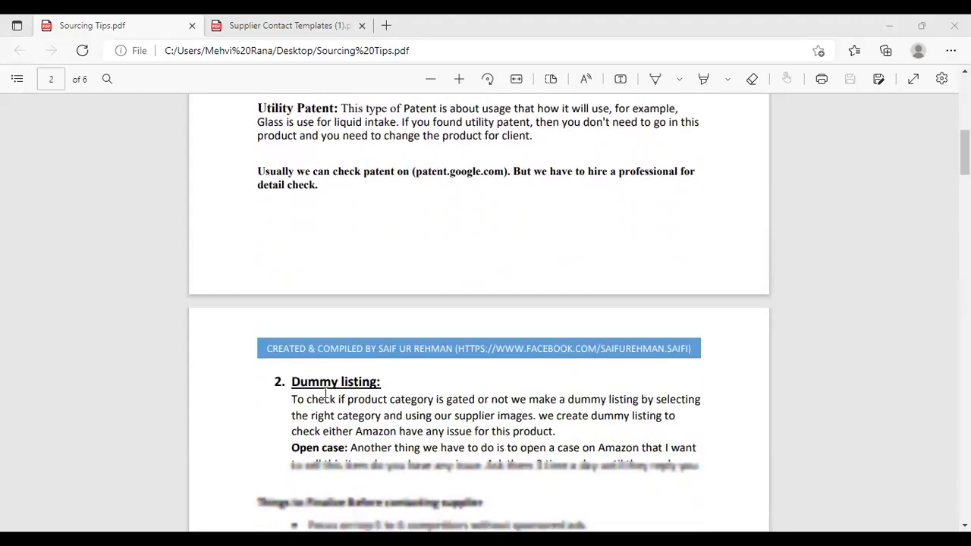
Review the Dummy listing section, the points to finalize before contacting a supplier, and the brand name advice.
scroll(325, 392, "down", 1)
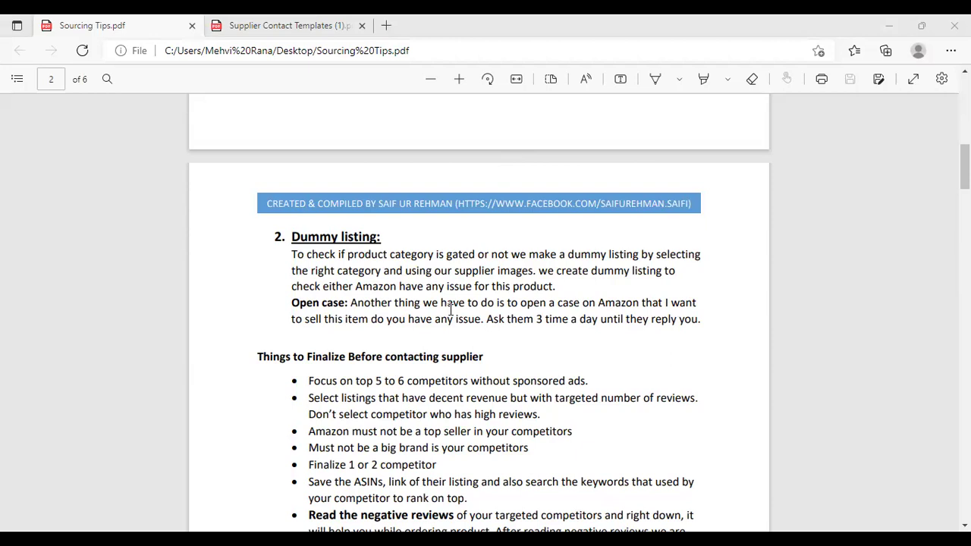
scroll(451, 309, "down", 1)
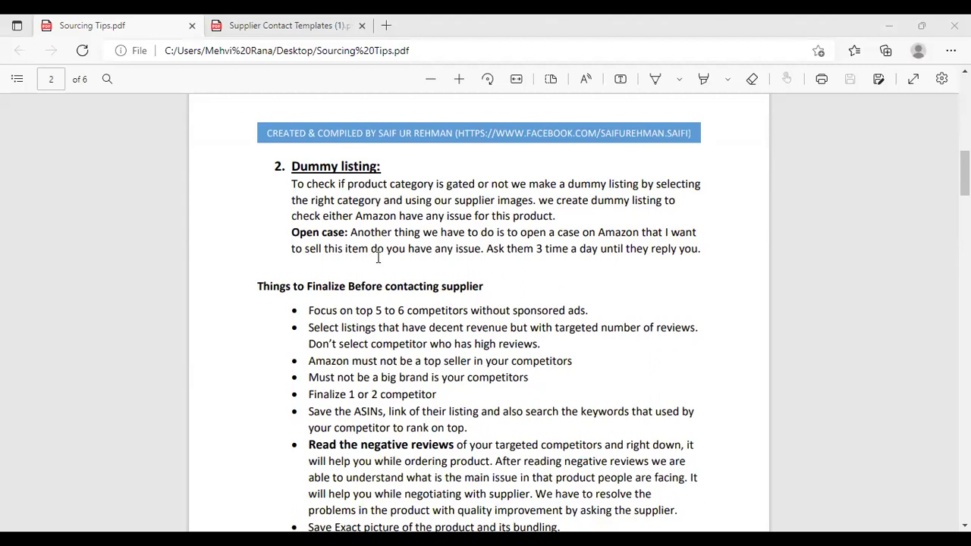
scroll(378, 258, "down", 1)
scroll(377, 258, "down", 1)
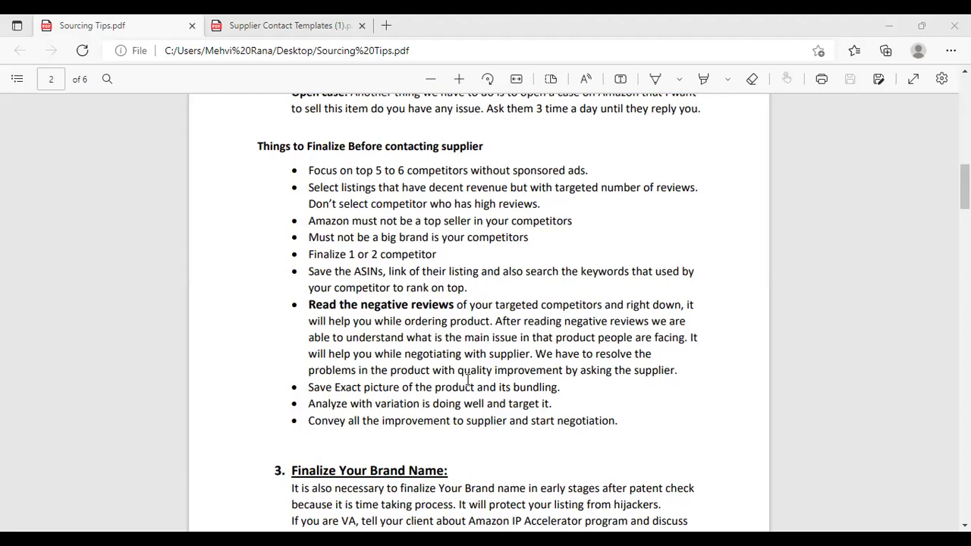
scroll(467, 379, "down", 4)
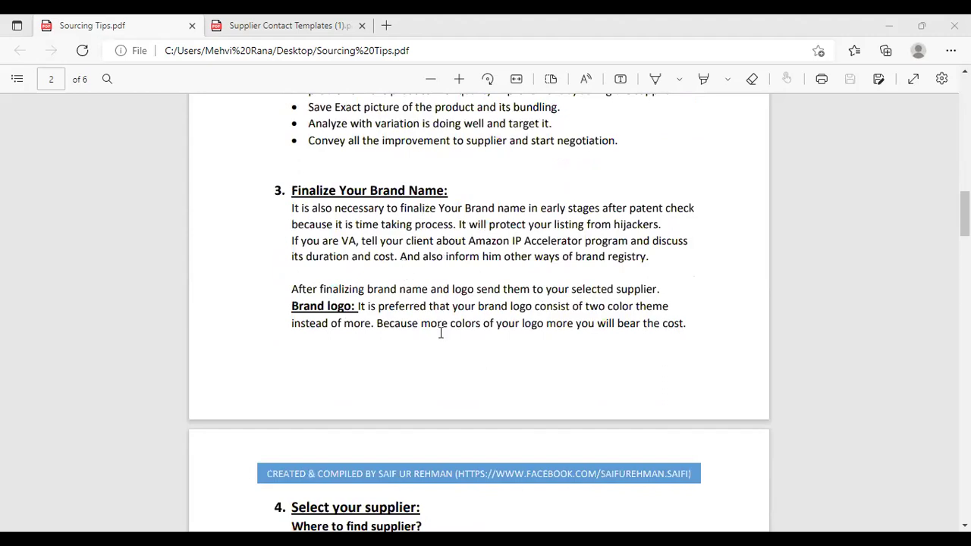
Examine the Select your supplier section, covering the Alibaba supplier criteria and the Tips for Negotiation.
scroll(440, 332, "down", 4)
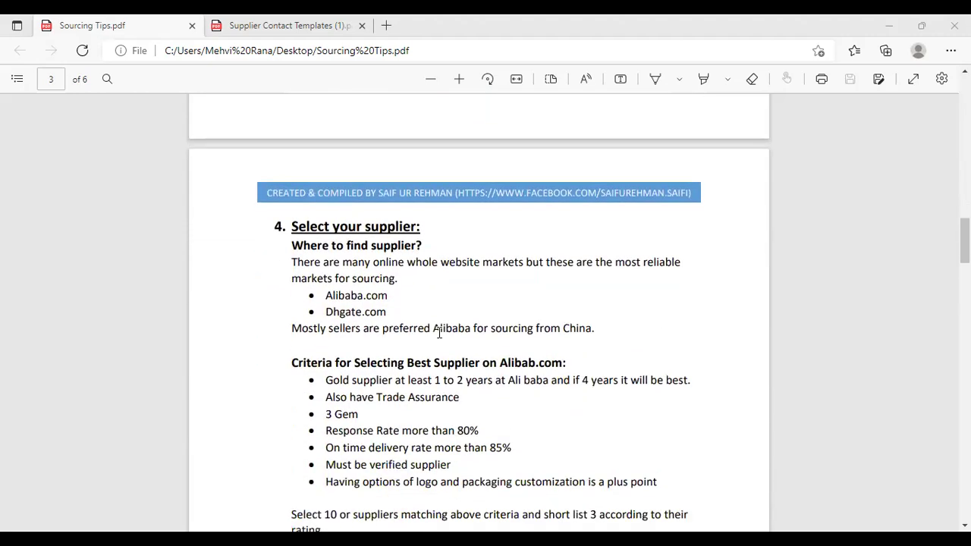
scroll(439, 332, "down", 1)
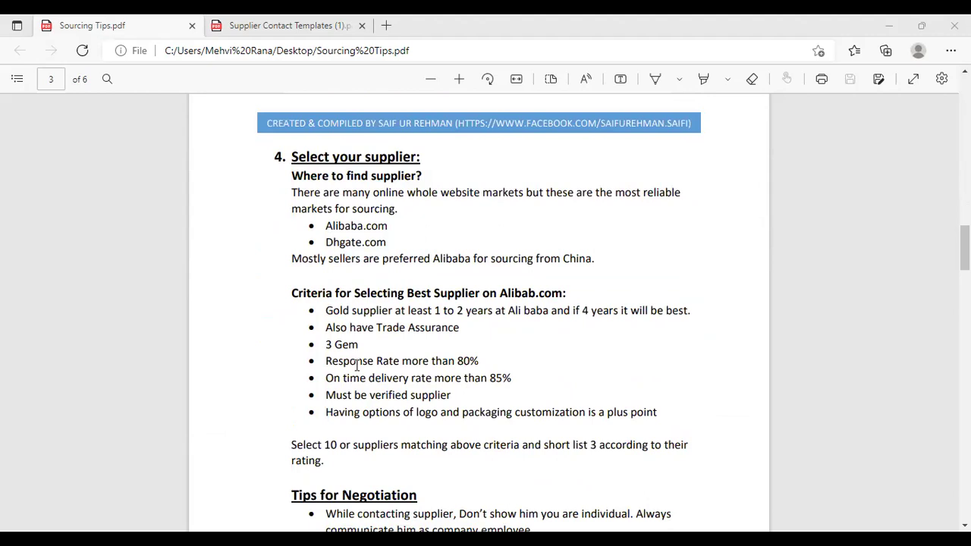
scroll(357, 364, "down", 2)
scroll(358, 359, "down", 2)
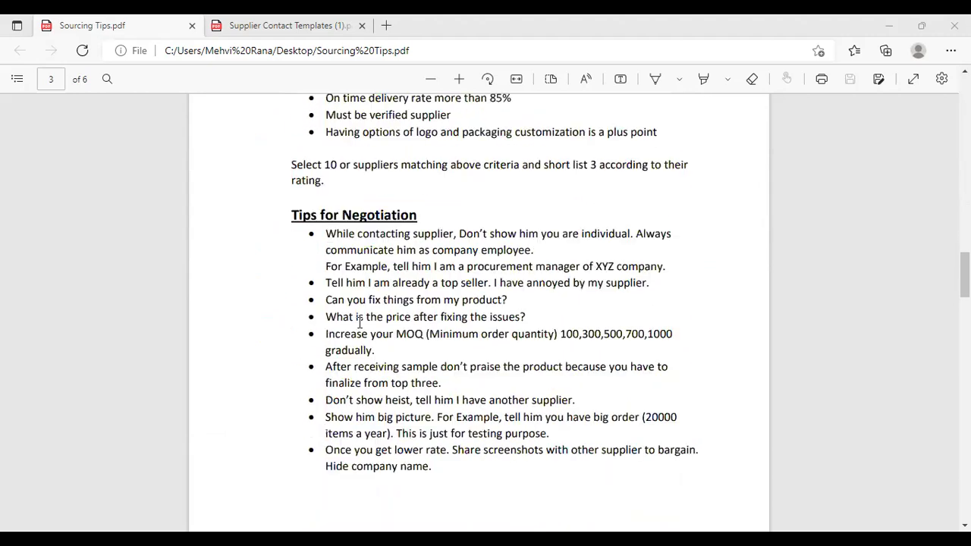
scroll(362, 277, "down", 1)
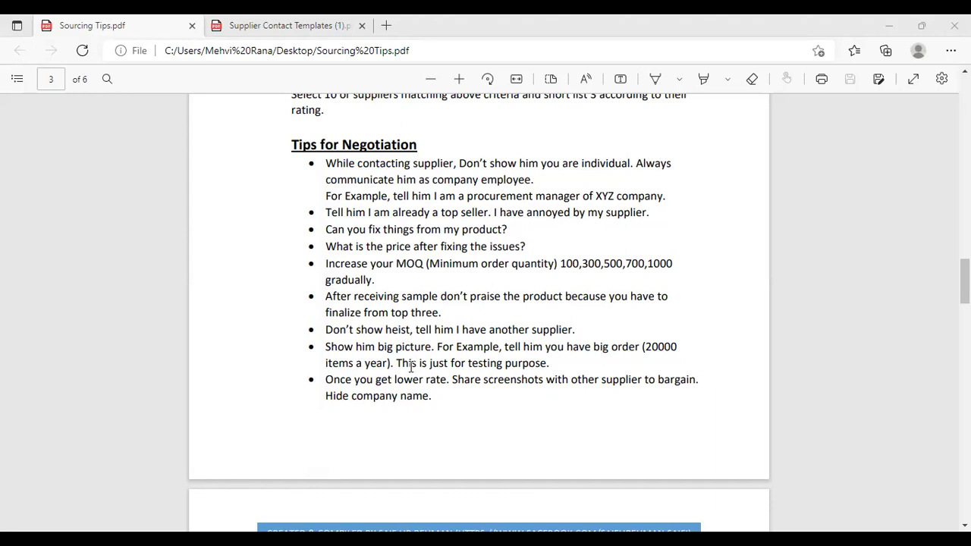
scroll(410, 364, "down", 3)
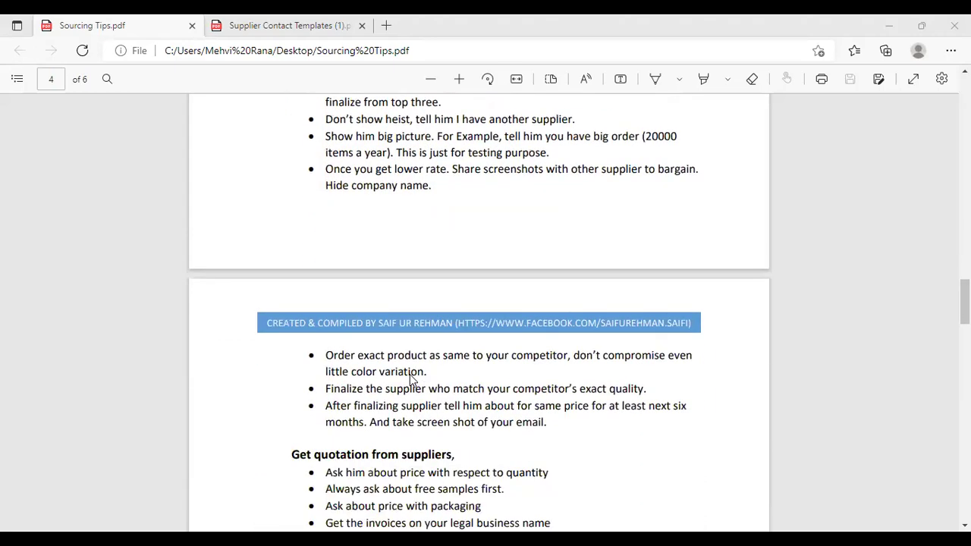
scroll(409, 374, "down", 1)
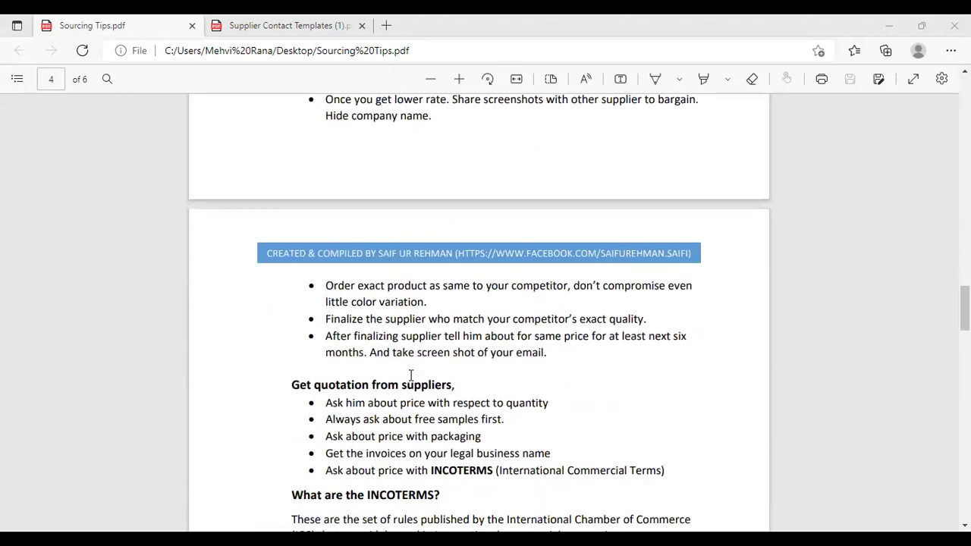
scroll(411, 375, "up", 2)
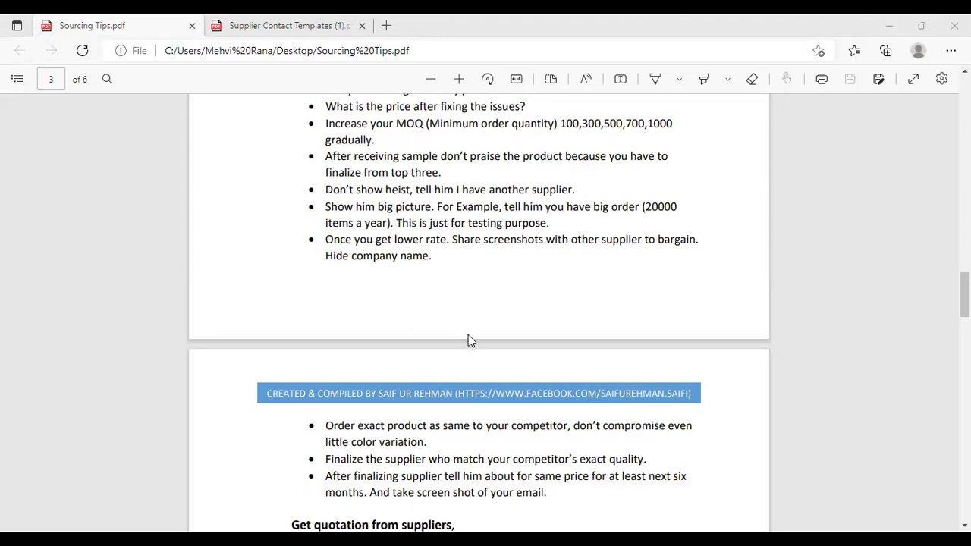
Read the supplier quotation points, the DDP, EXW and FOB INCOTERMS, and the tips for getting low-cost samples.
scroll(468, 337, "down", 3)
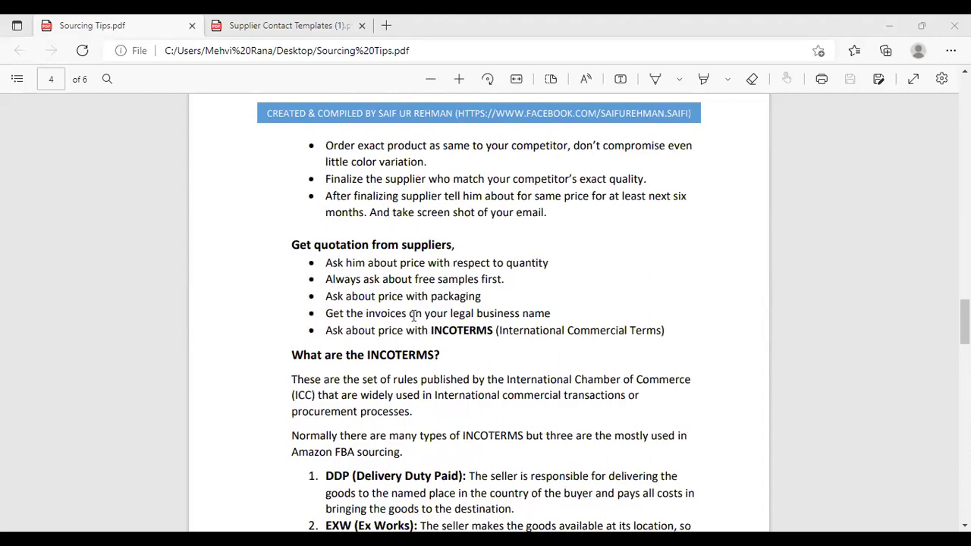
scroll(418, 314, "down", 2)
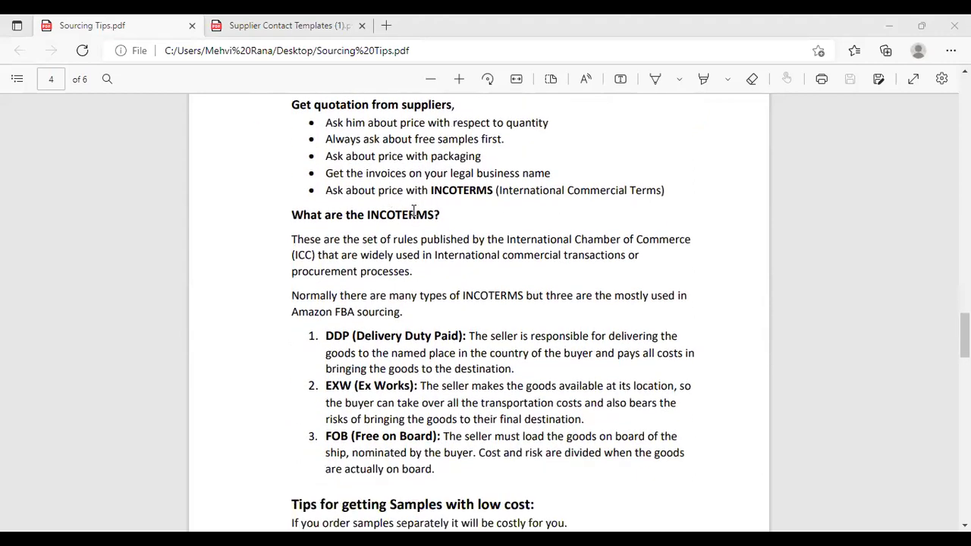
scroll(395, 365, "down", 2)
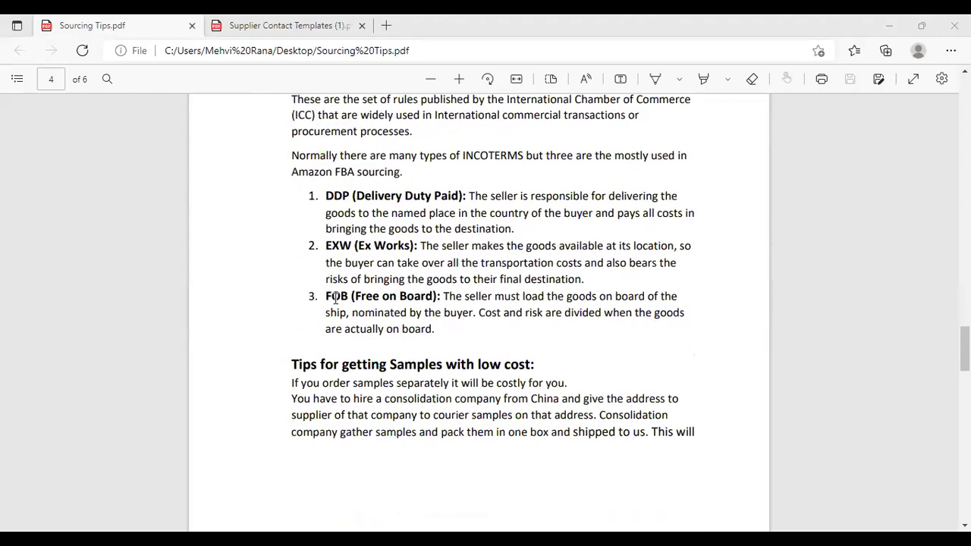
scroll(347, 321, "down", 3)
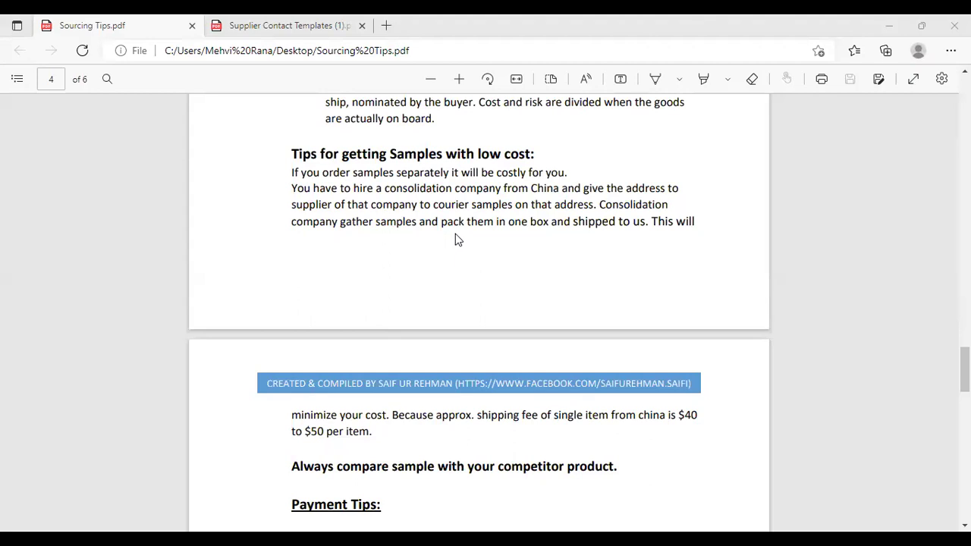
Review the Payment Tips and Inspection sections, briefly selecting the Inspection heading to point it out.
scroll(461, 241, "down", 4)
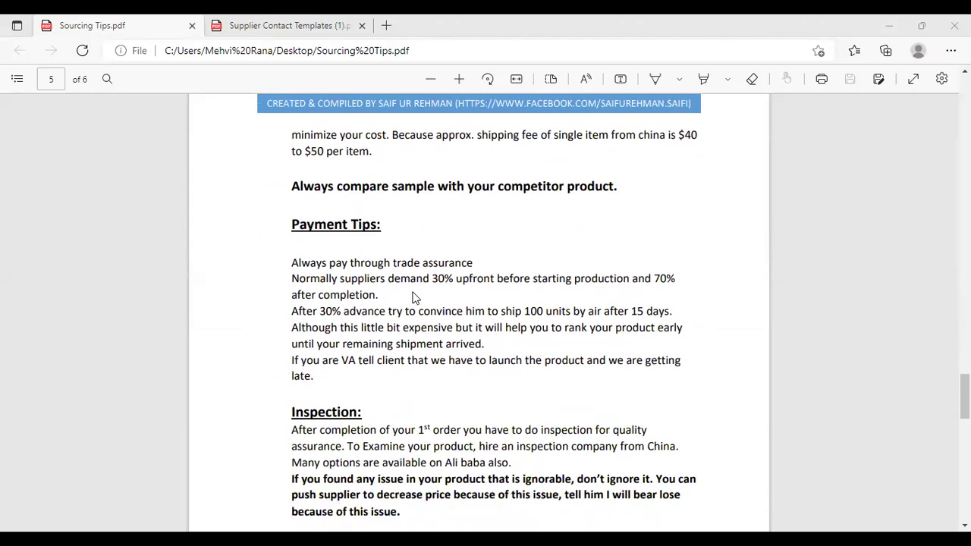
scroll(414, 297, "down", 2)
scroll(414, 288, "up", 2)
scroll(581, 321, "down", 1)
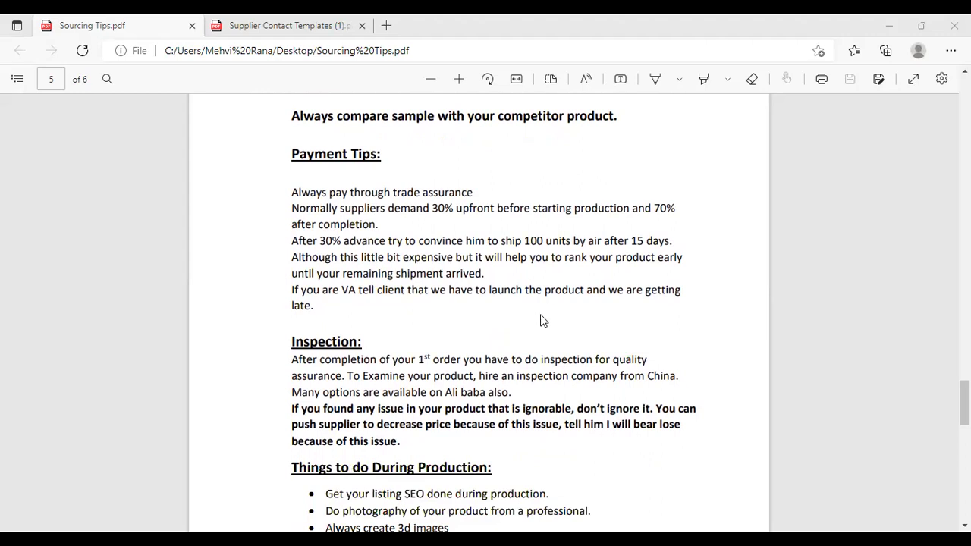
scroll(536, 323, "down", 1)
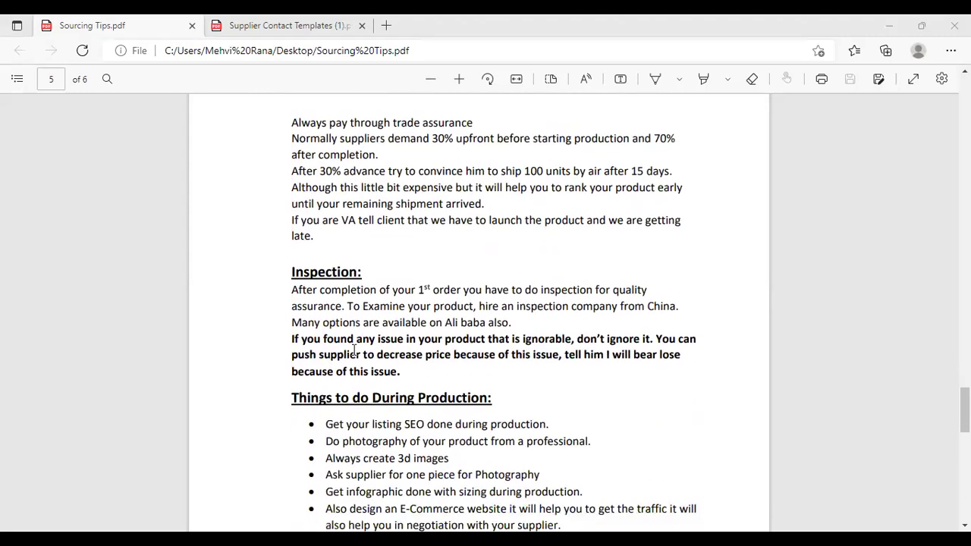
scroll(421, 335, "down", 1)
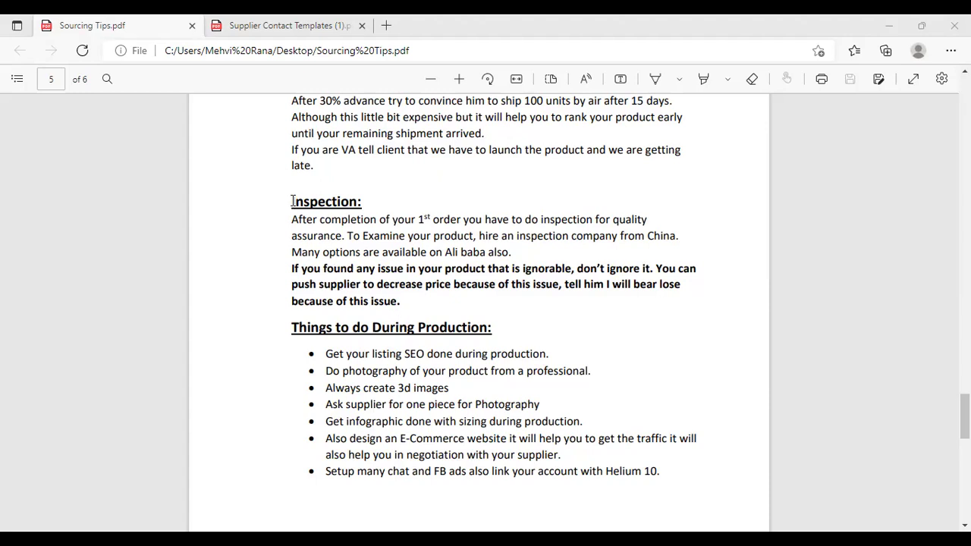
left_click_drag(292, 201, 376, 203)
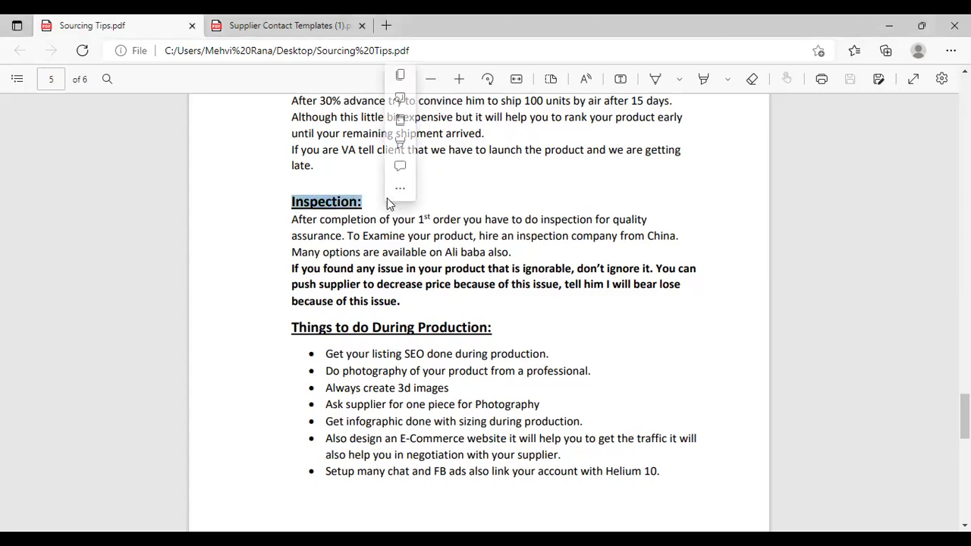
left_click(387, 211)
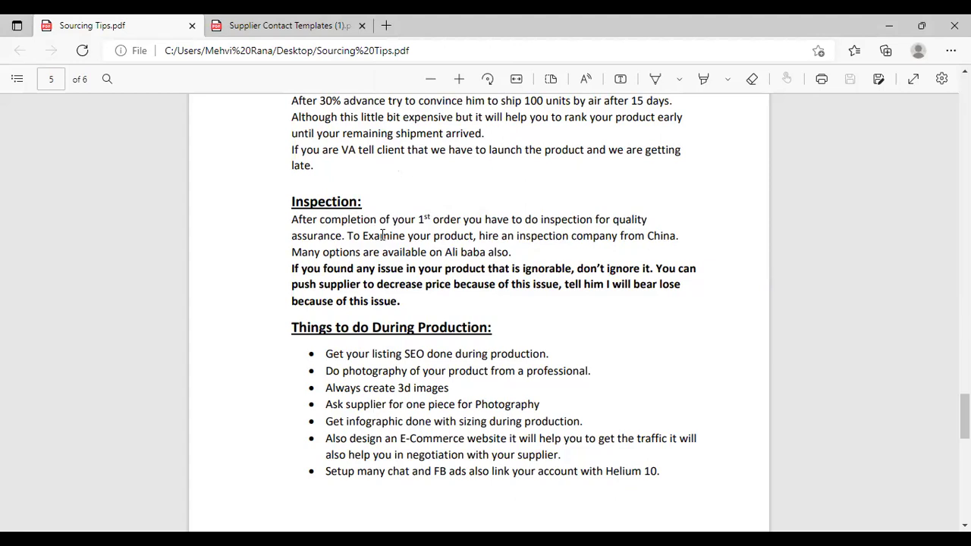
Read the Things to do During Production list, the freight forwarder hiring advice and the FAQs.
scroll(383, 235, "down", 3)
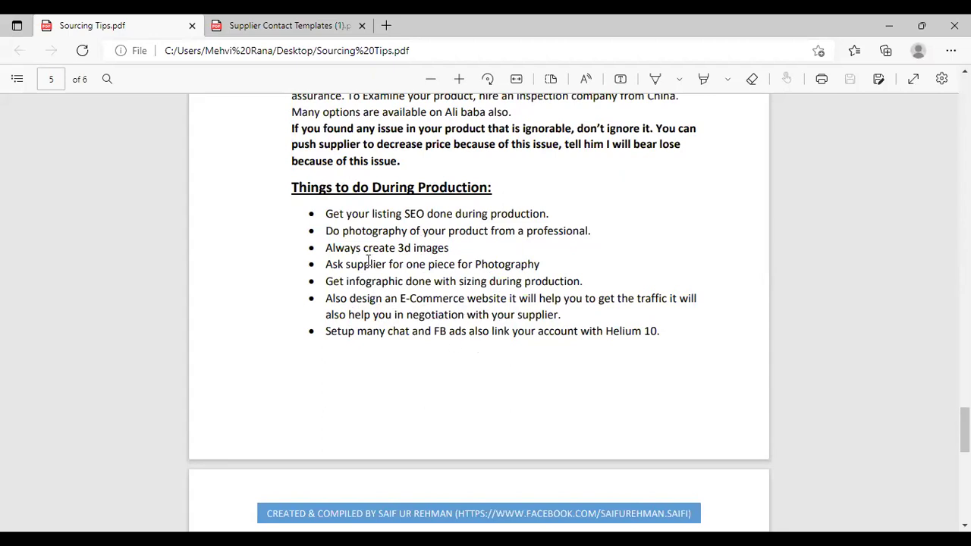
scroll(461, 317, "down", 1)
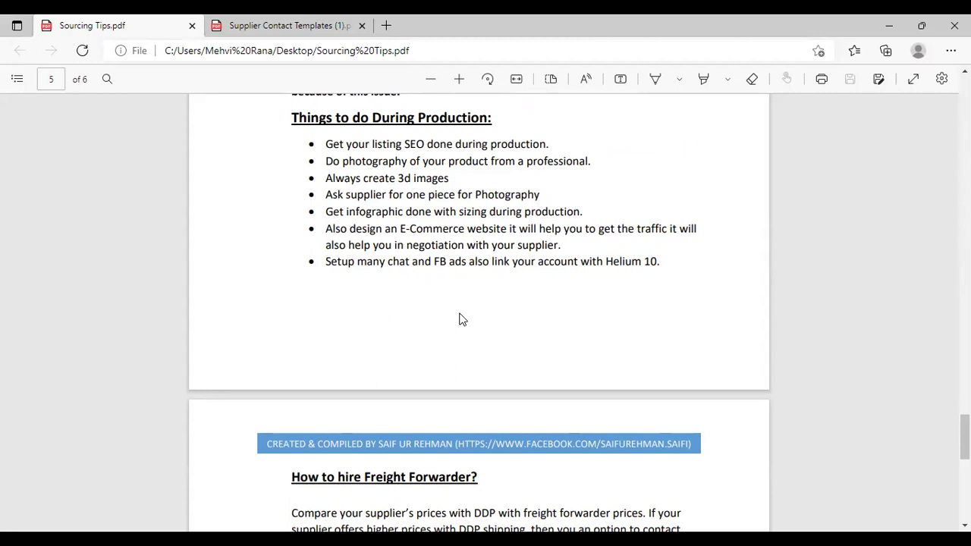
scroll(459, 314, "down", 5)
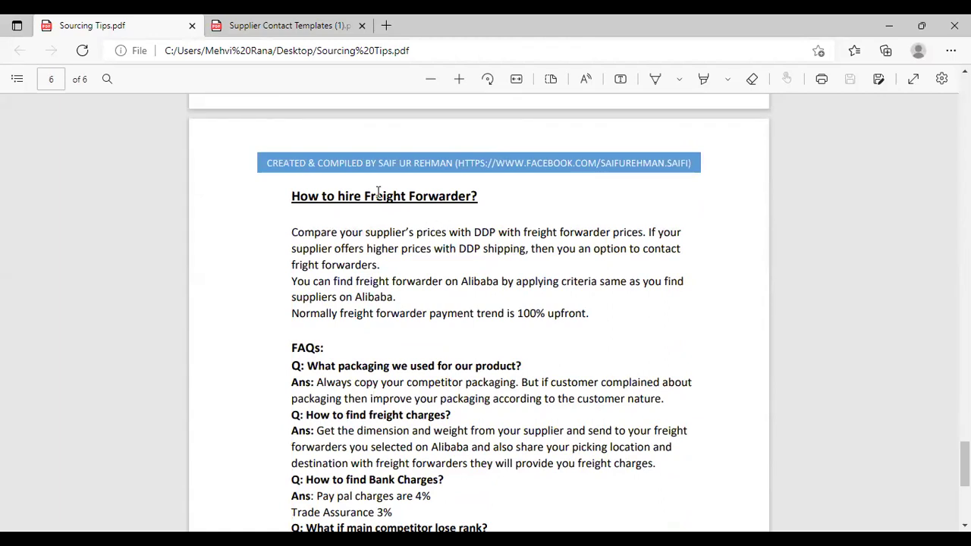
scroll(438, 224, "down", 3)
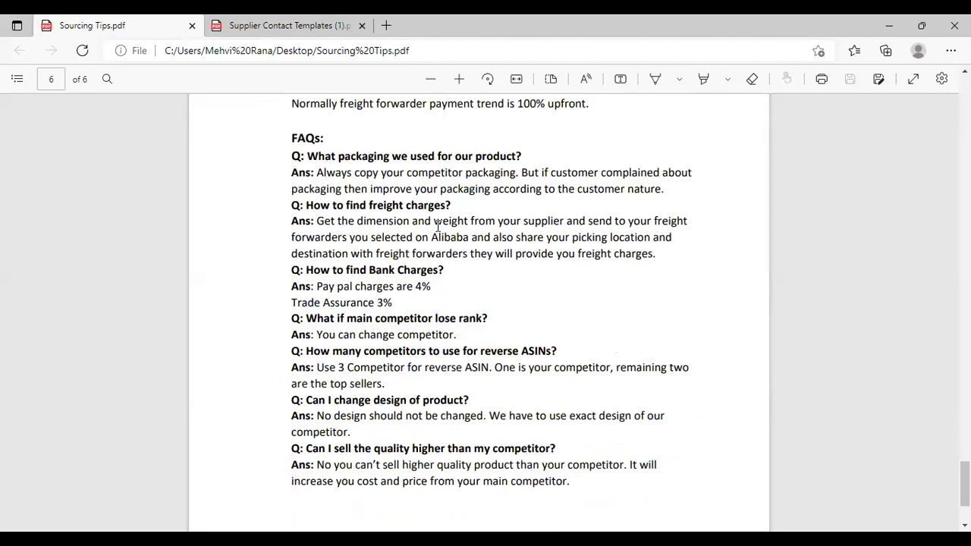
Switch to the Supplier Contact Templates PDF and read the Initial Supplier Contact Message template.
scroll(437, 225, "up", 10)
scroll(438, 225, "up", 15)
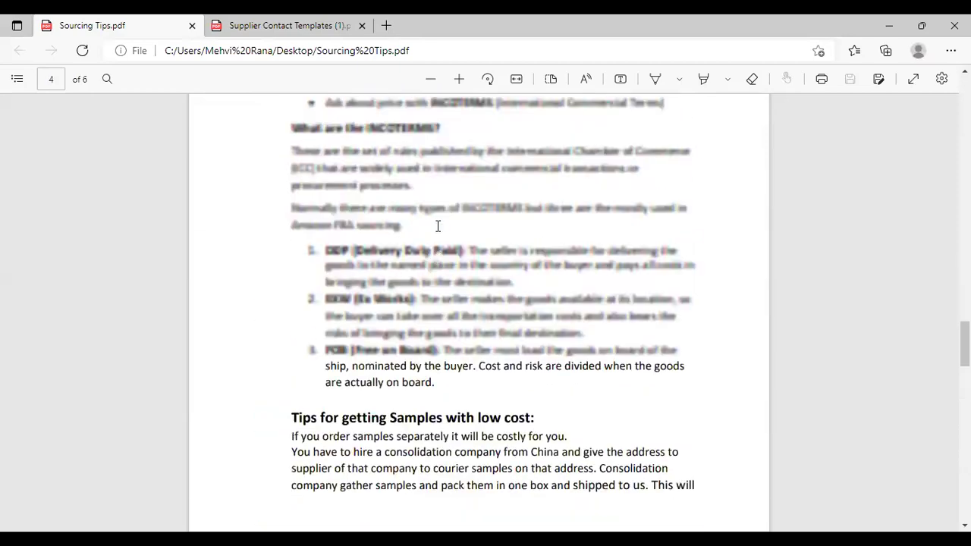
scroll(437, 225, "up", 10)
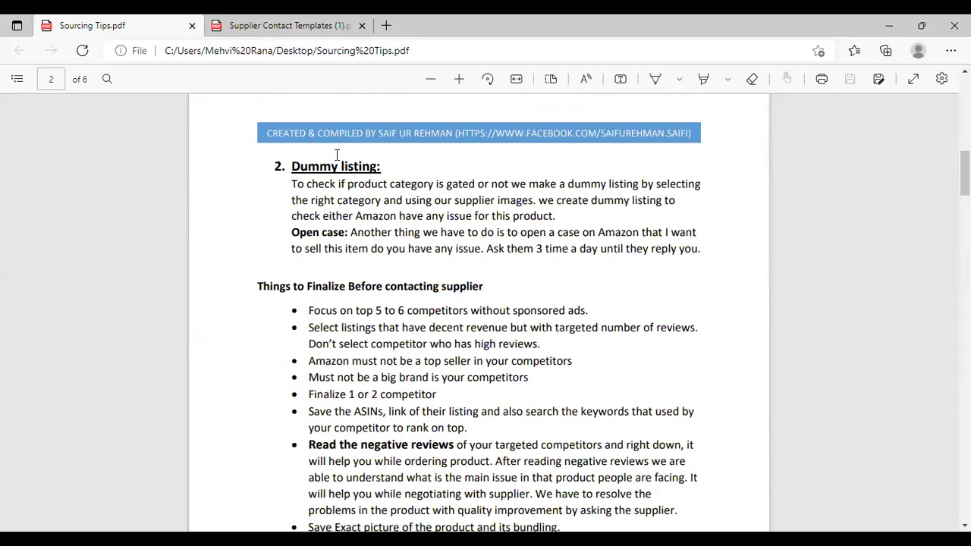
left_click(307, 23)
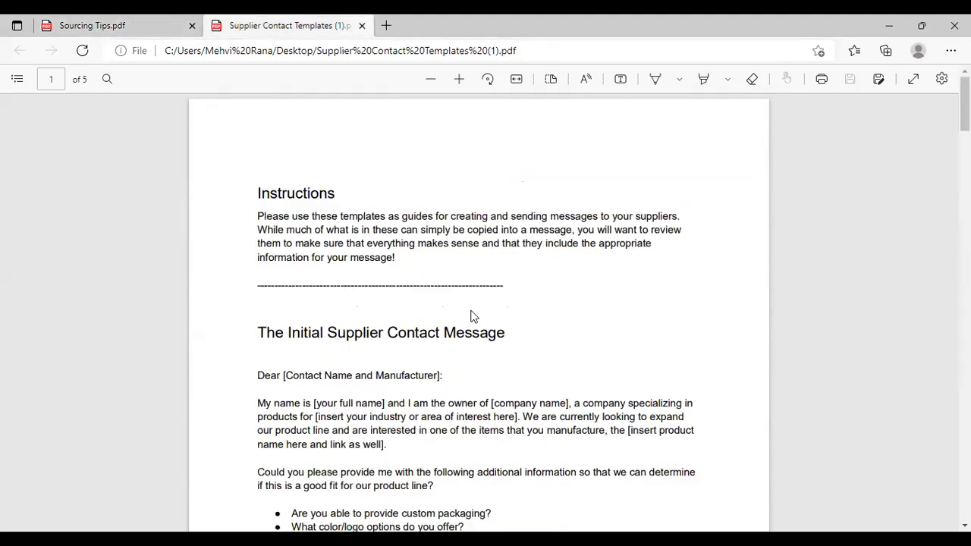
scroll(319, 286, "down", 1)
scroll(514, 295, "down", 3)
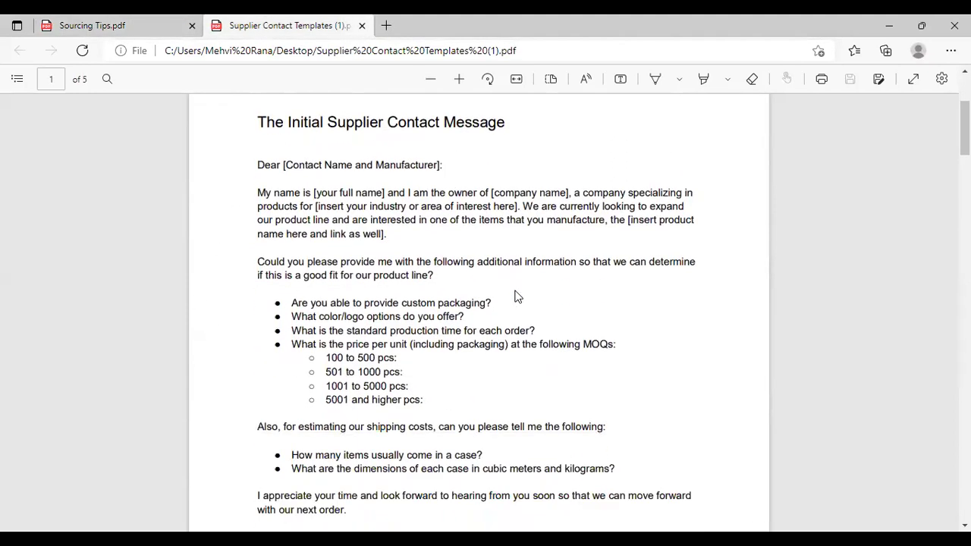
scroll(361, 389, "down", 1)
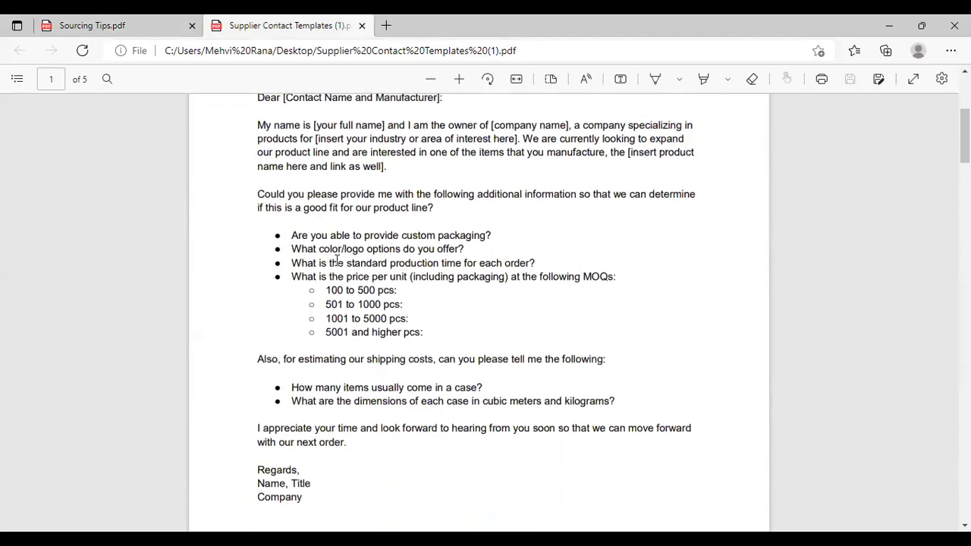
Skim past the Initial Supplier Contact Message to preview the Sample Order and Sample Tracker message templates.
scroll(466, 447, "down", 7)
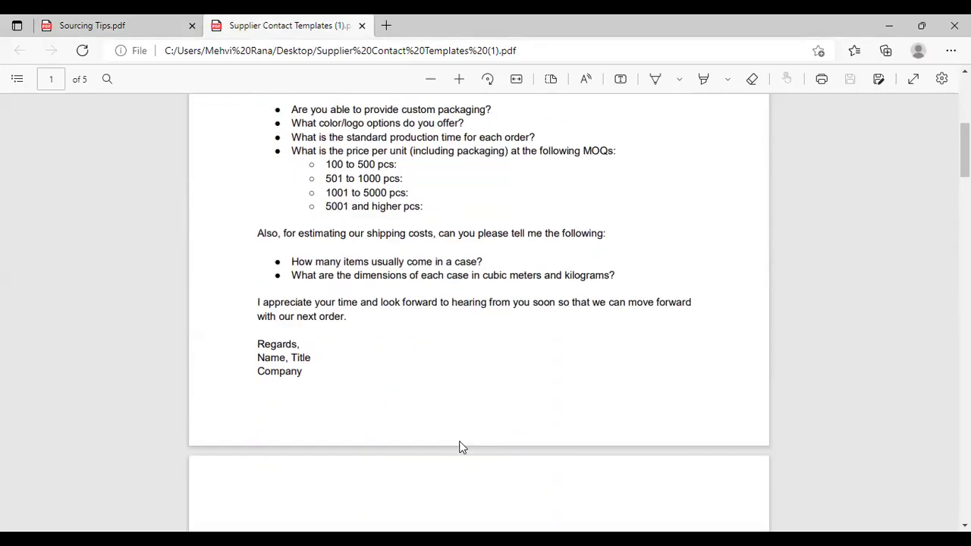
scroll(436, 424, "down", 7)
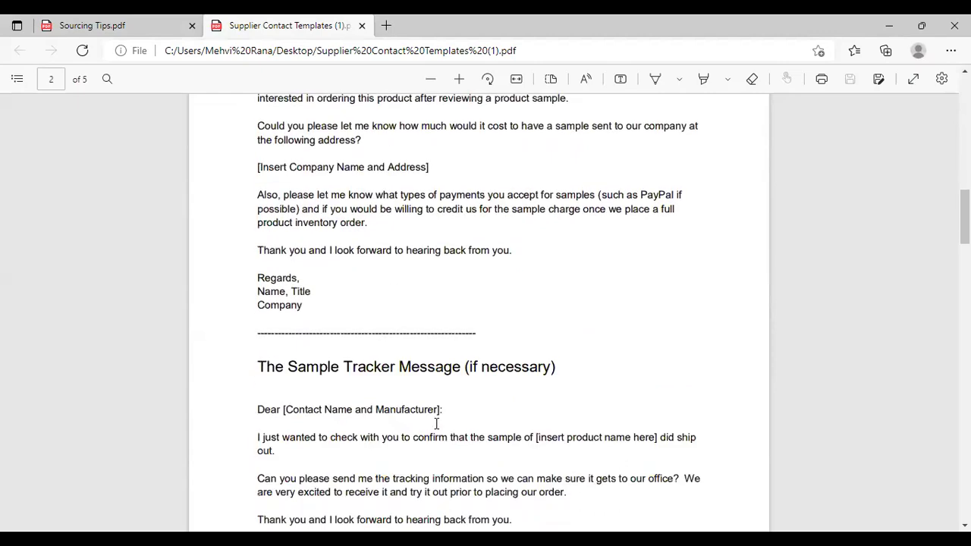
scroll(436, 430, "up", 1)
scroll(433, 424, "up", 14)
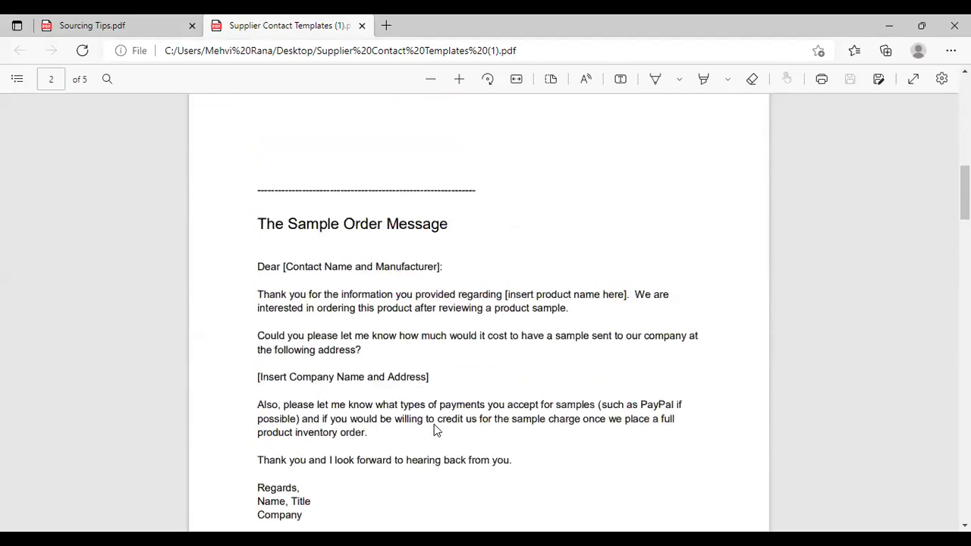
scroll(311, 394, "down", 3)
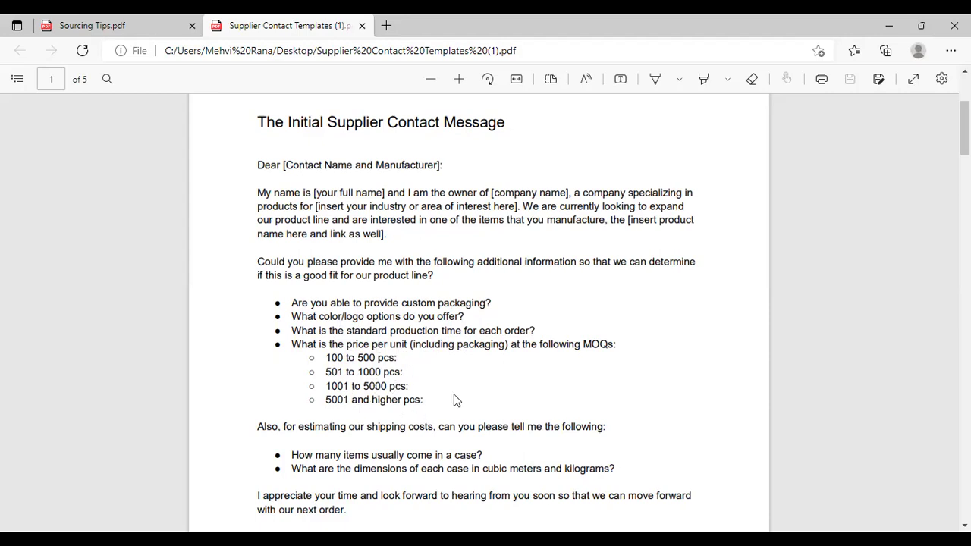
Review the Initial Supplier Contact Message and briefly select its text from the greeting to the company signature.
scroll(410, 364, "down", 2)
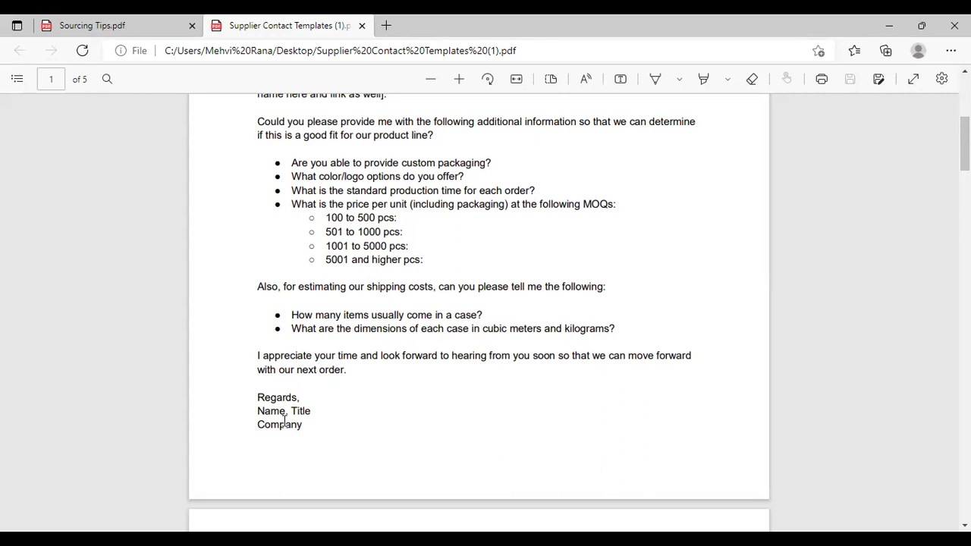
scroll(284, 421, "up", 3)
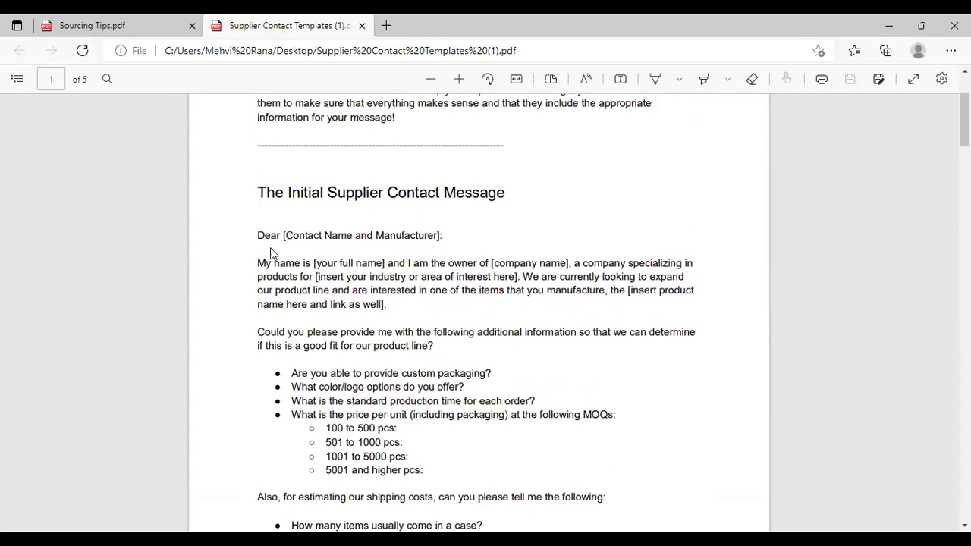
left_click_drag(258, 235, 377, 459)
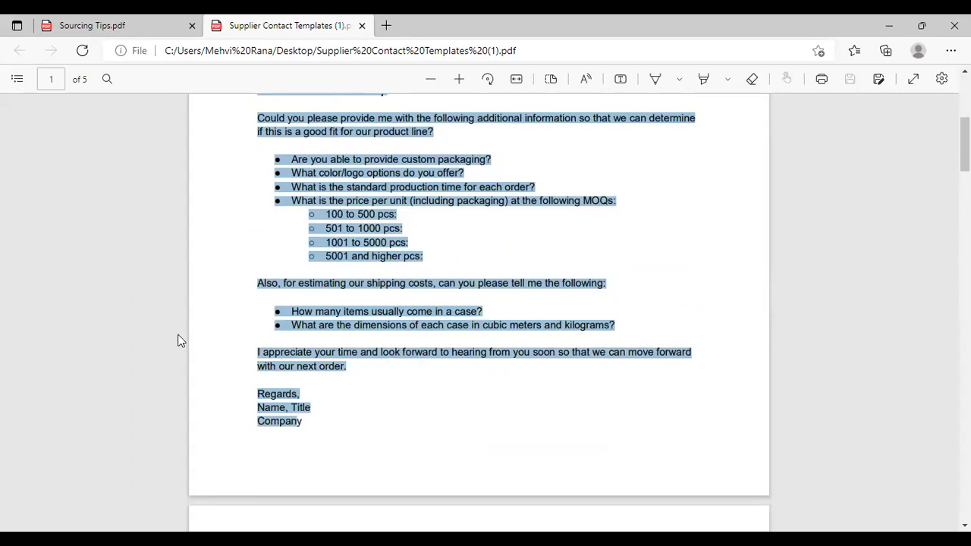
left_click(381, 411)
Read the Sample Order Message and the Sample Tracker Message templates.
scroll(383, 406, "down", 5)
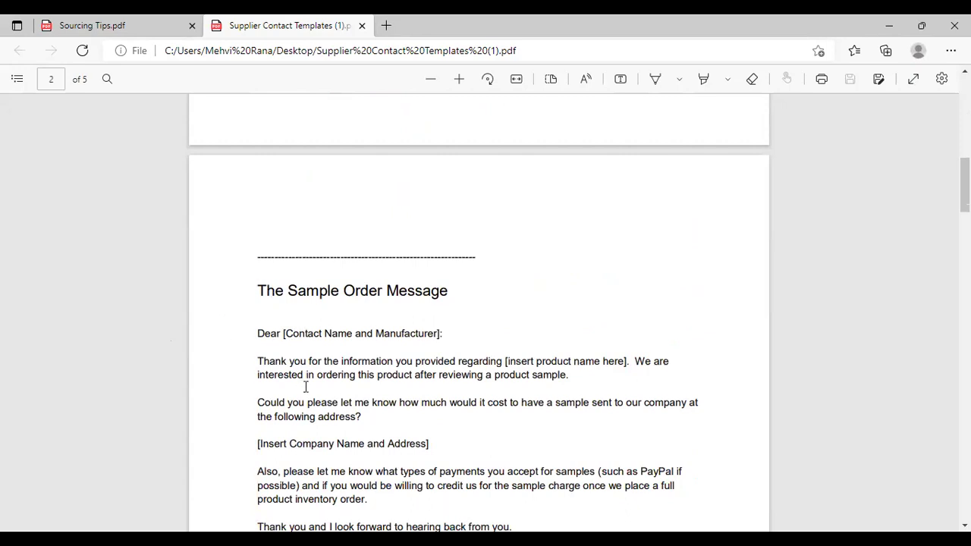
scroll(305, 388, "down", 2)
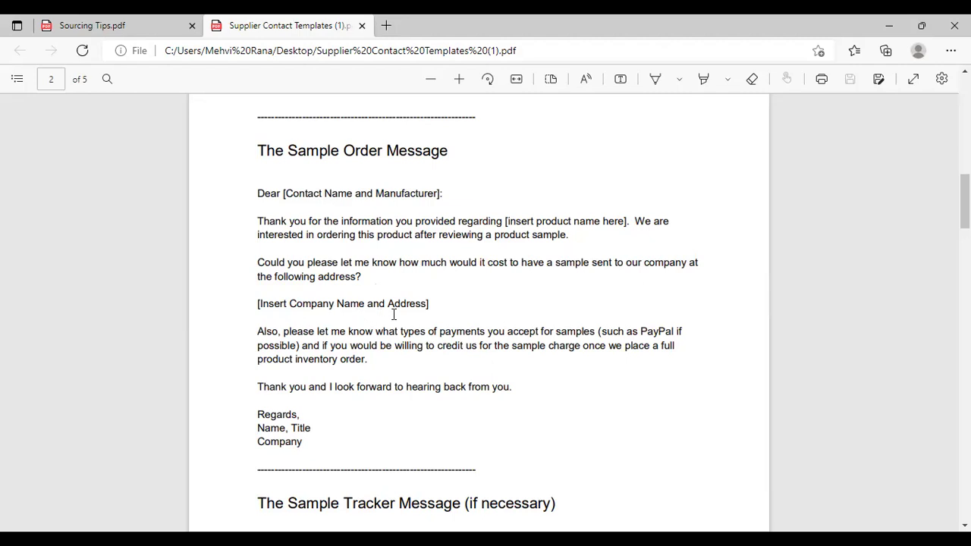
scroll(429, 338, "down", 2)
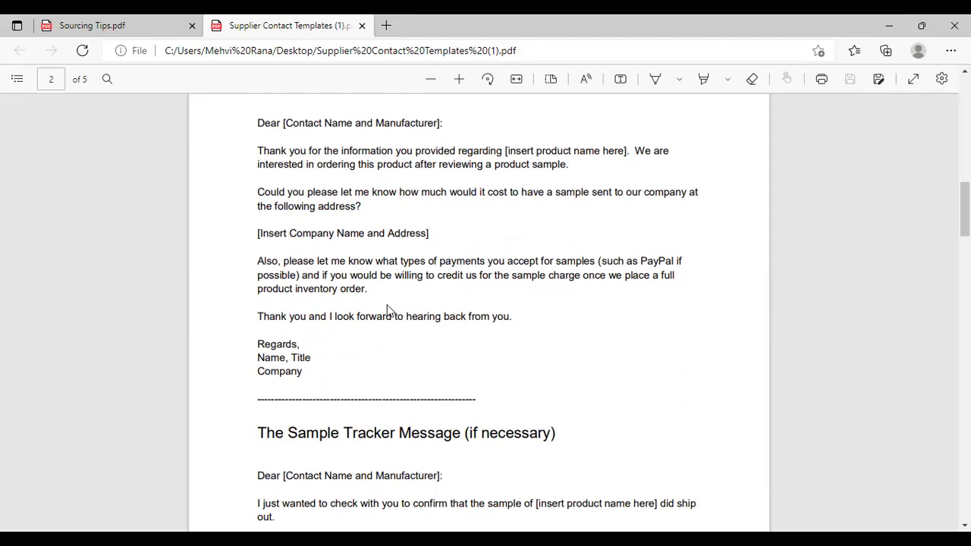
scroll(275, 372, "down", 4)
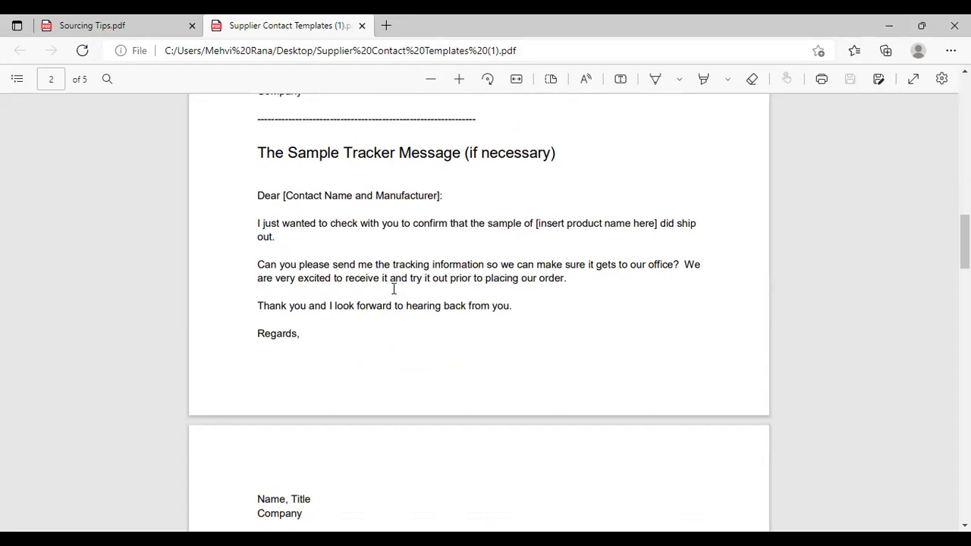
scroll(391, 288, "down", 3)
scroll(387, 301, "up", 2)
scroll(489, 169, "up", 2)
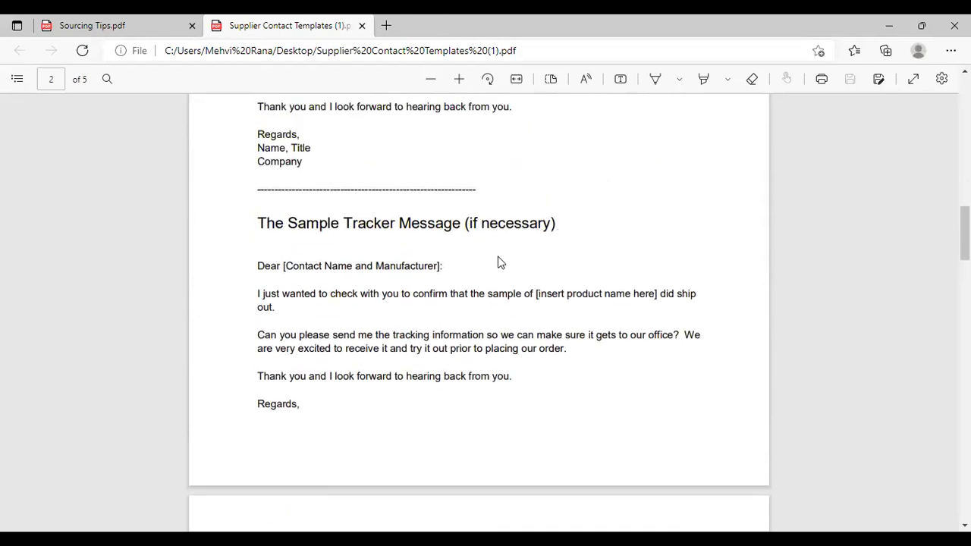
scroll(500, 261, "down", 1)
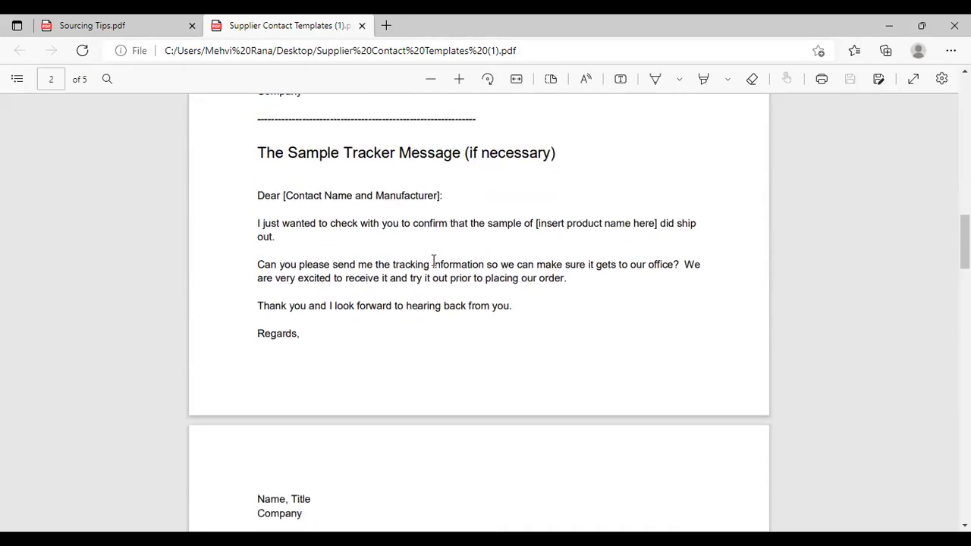
Look over the Product Packaging Message and refer back to the Initial Supplier Contact Message on page 1.
scroll(433, 259, "down", 7)
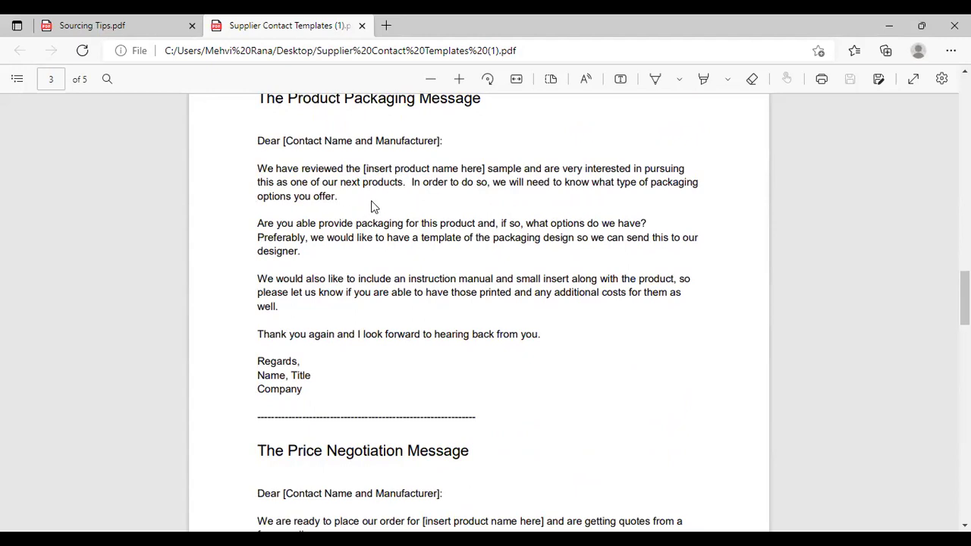
scroll(372, 225, "up", 2)
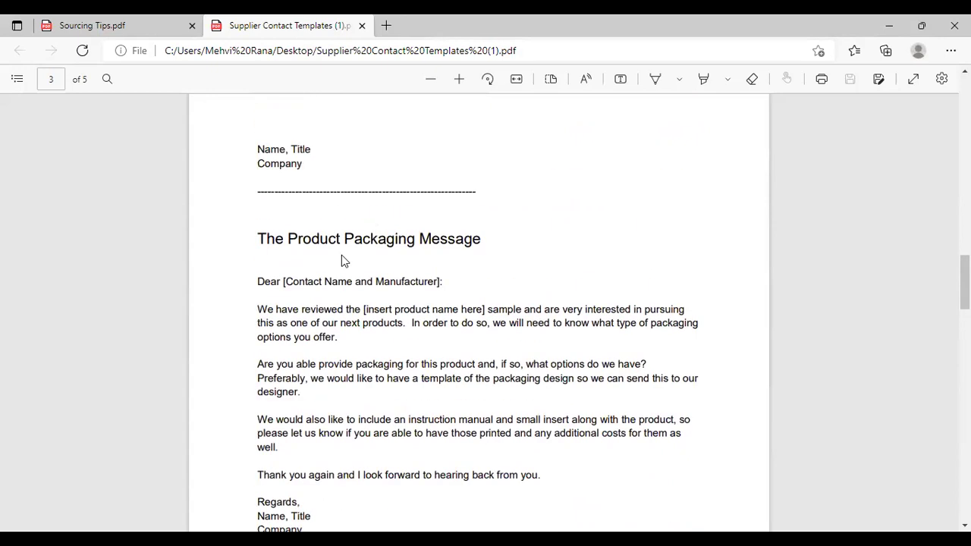
scroll(391, 292, "up", 15)
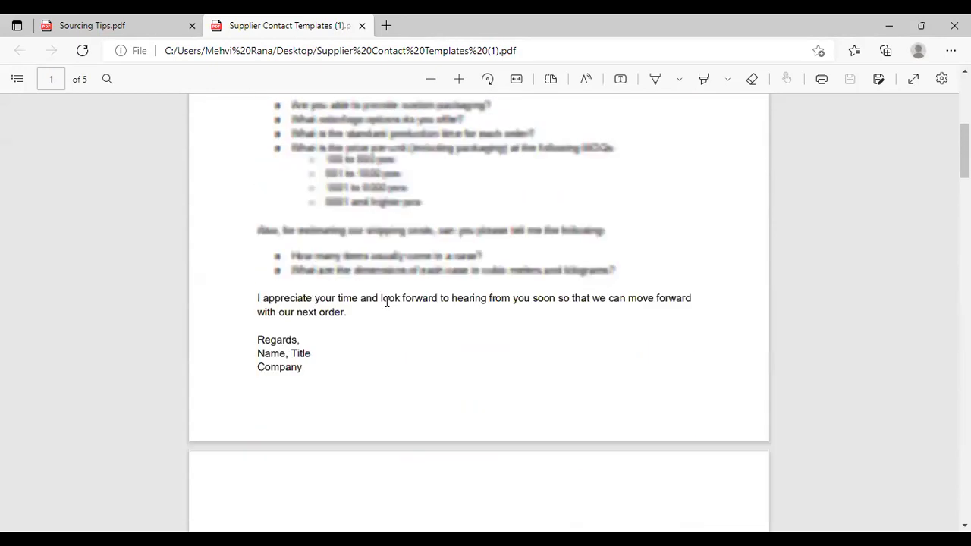
scroll(483, 330, "up", 4)
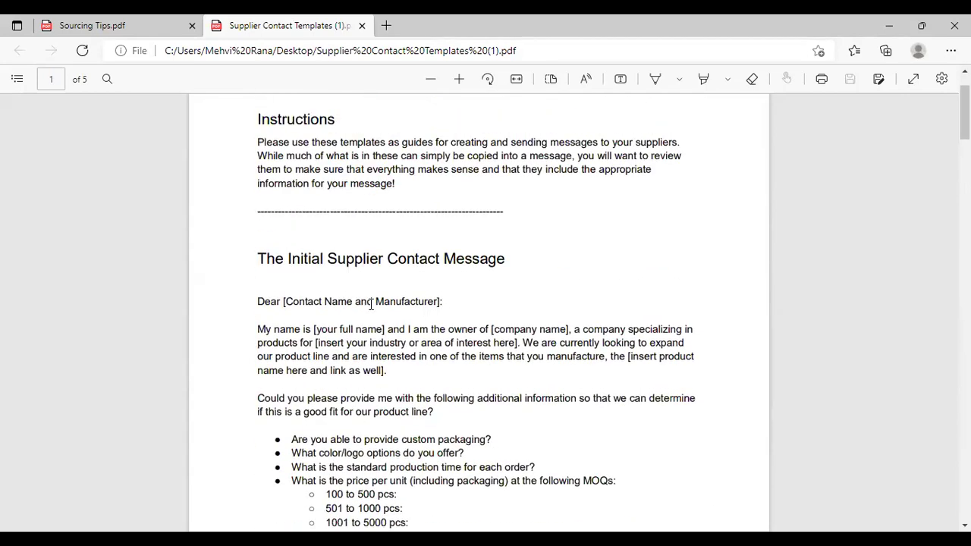
scroll(369, 301, "down", 15)
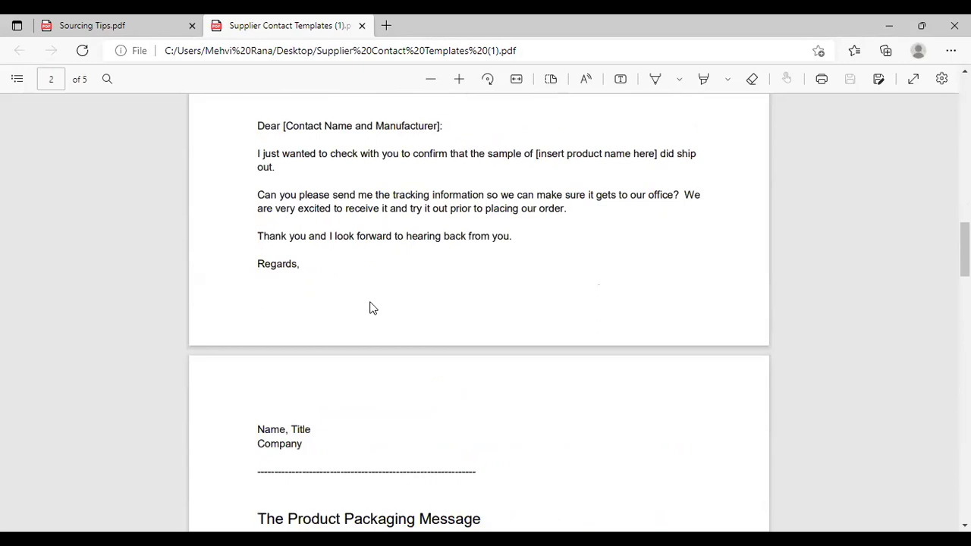
scroll(371, 307, "down", 6)
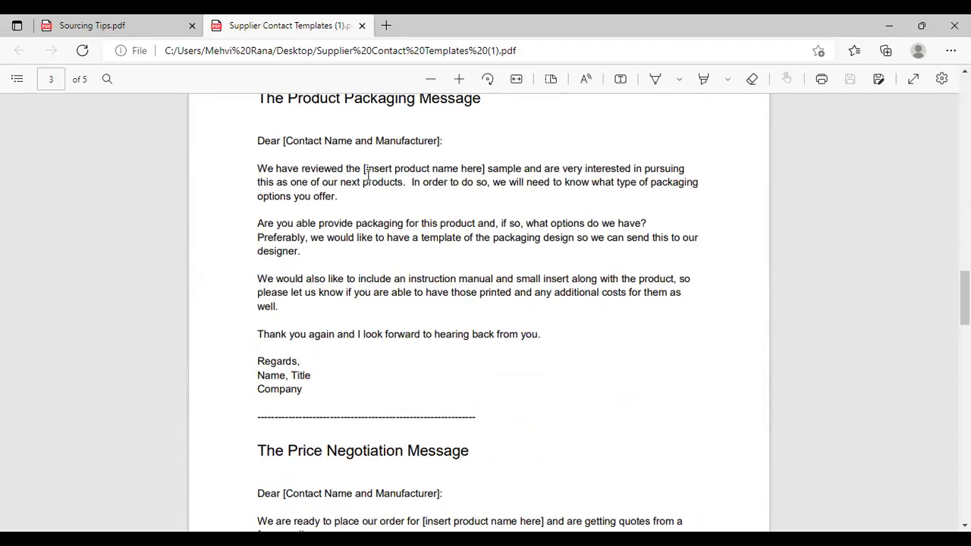
scroll(416, 304, "up", 15)
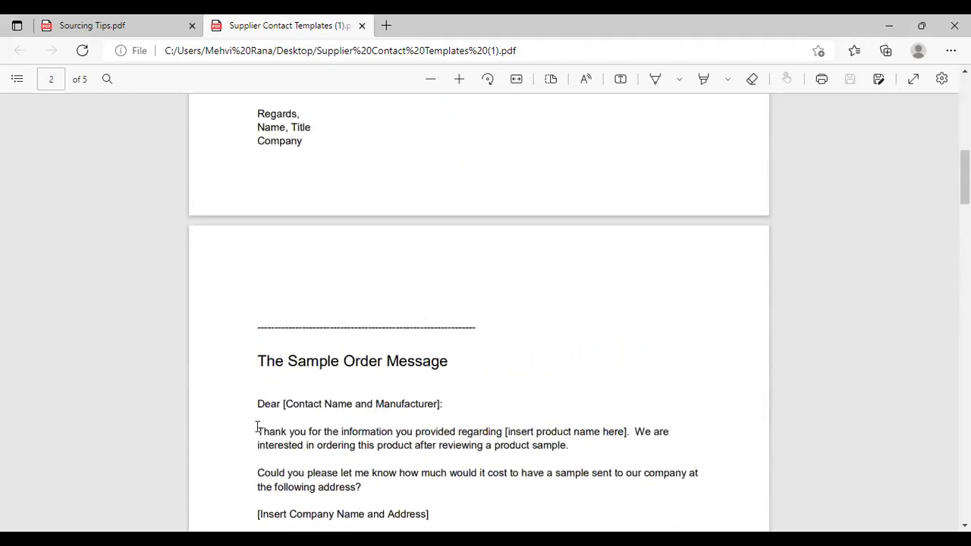
scroll(427, 379, "up", 4)
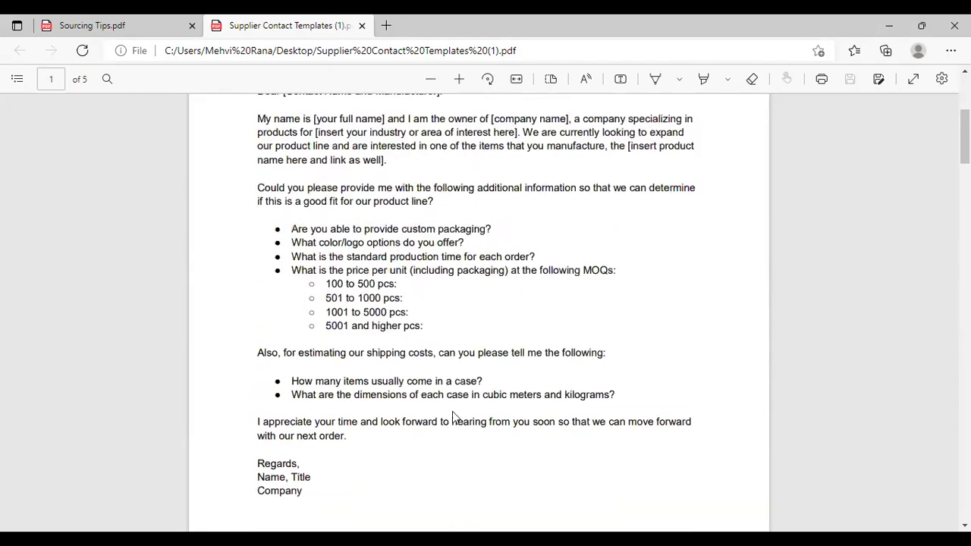
Read through the Product Packaging Message and on to the Price Negotiation Message.
scroll(453, 410, "down", 10)
scroll(453, 410, "down", 2)
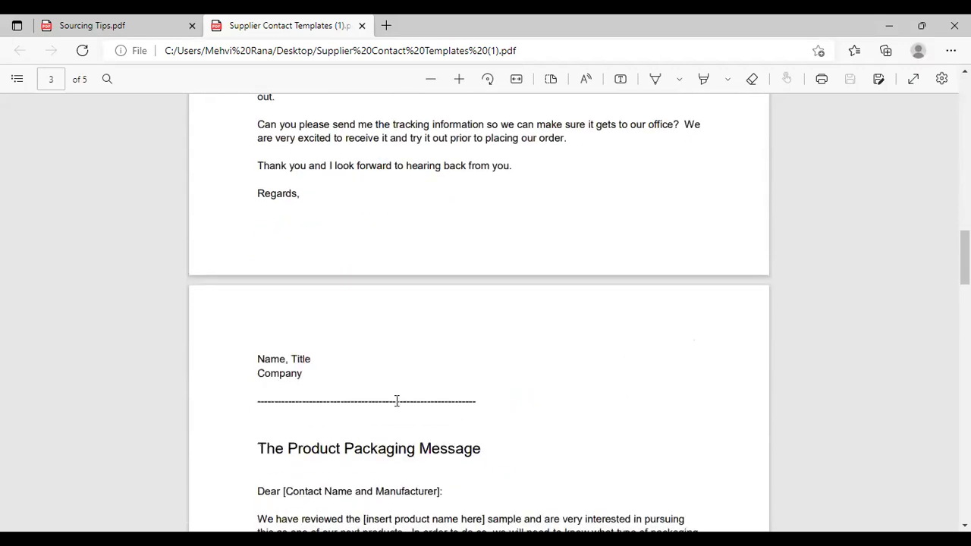
scroll(397, 400, "down", 5)
scroll(397, 407, "down", 5)
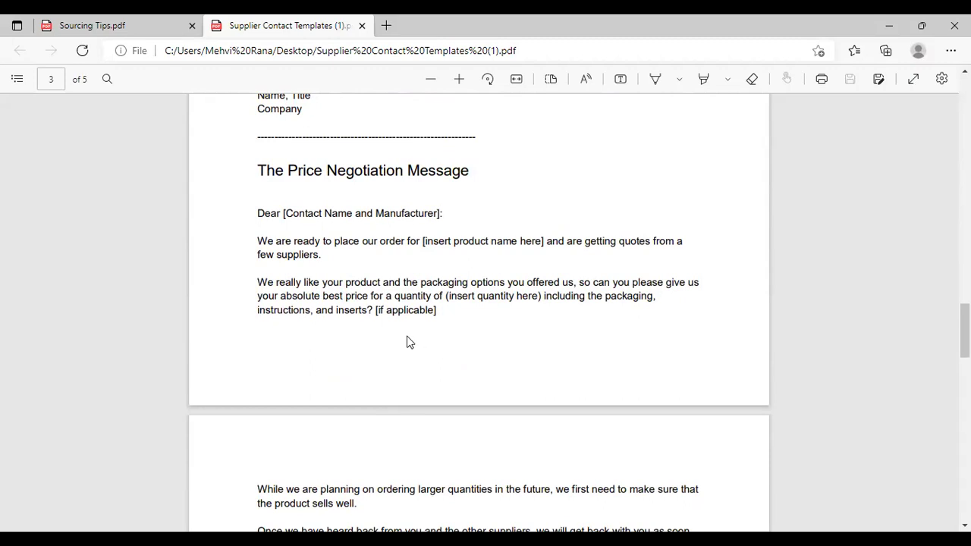
Read the Pre-Order and Shipping Estimate and Inventory Order messages, and return to the Sample Order Message.
scroll(406, 342, "down", 6)
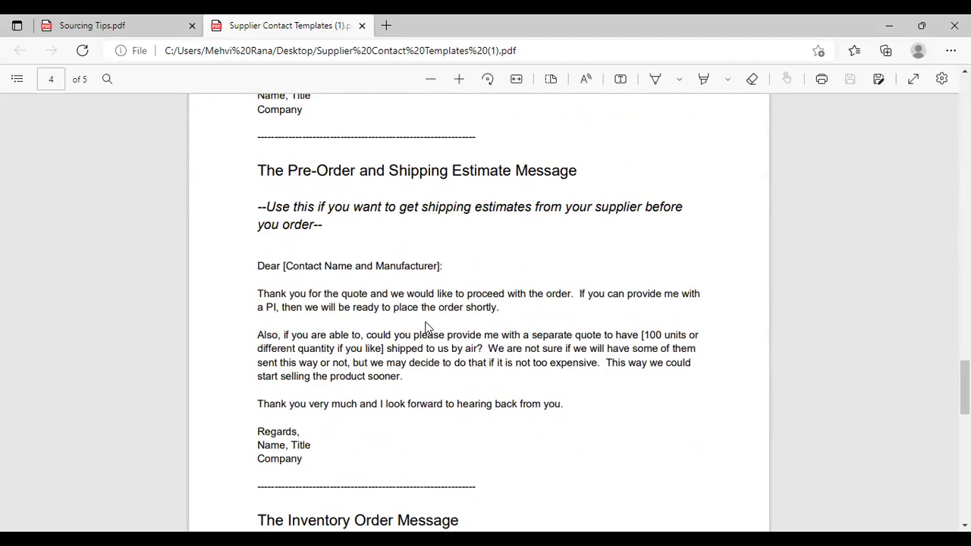
scroll(477, 292, "down", 5)
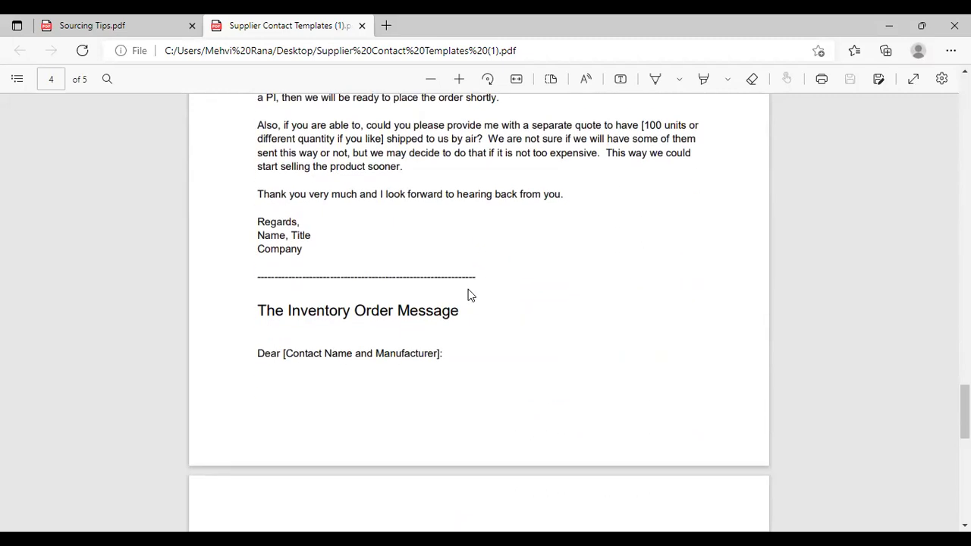
scroll(467, 296, "down", 1)
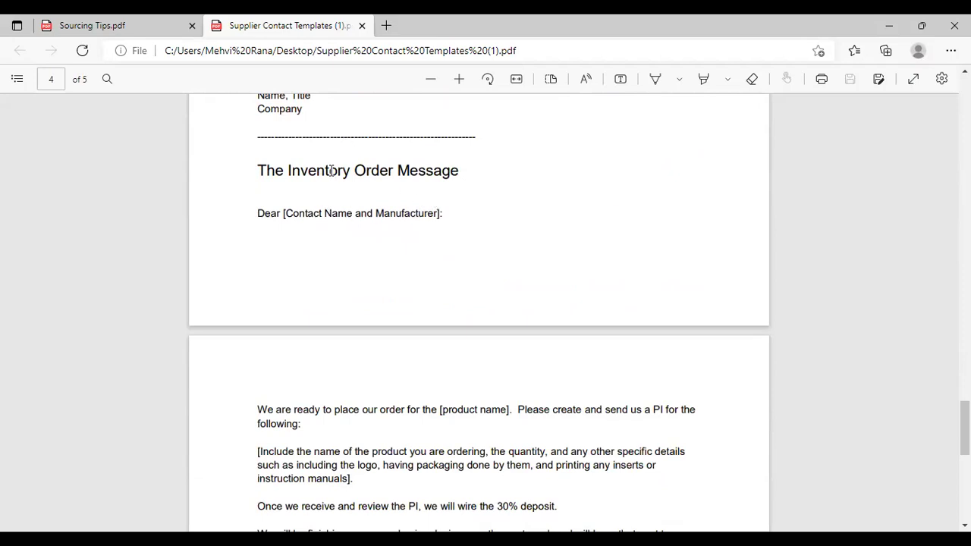
scroll(371, 303, "down", 2)
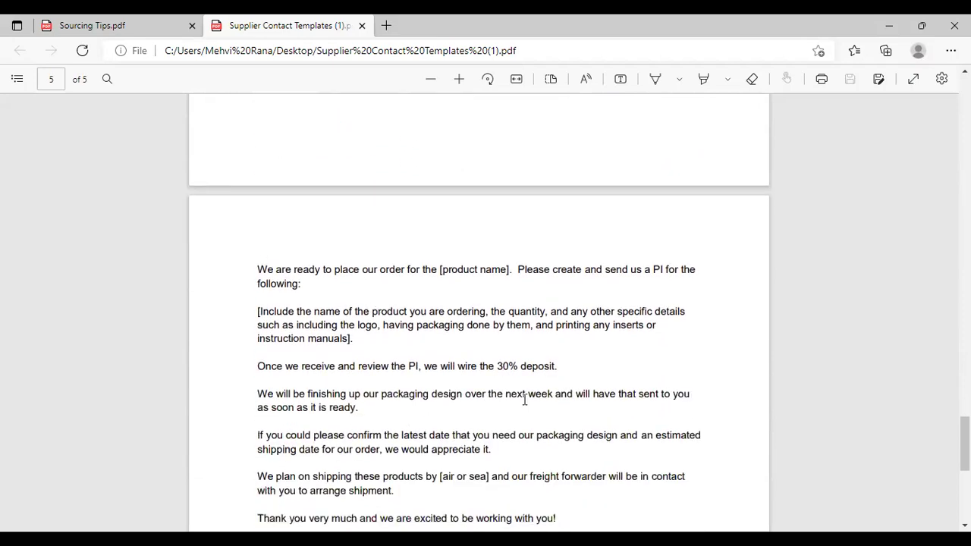
scroll(525, 400, "down", 1)
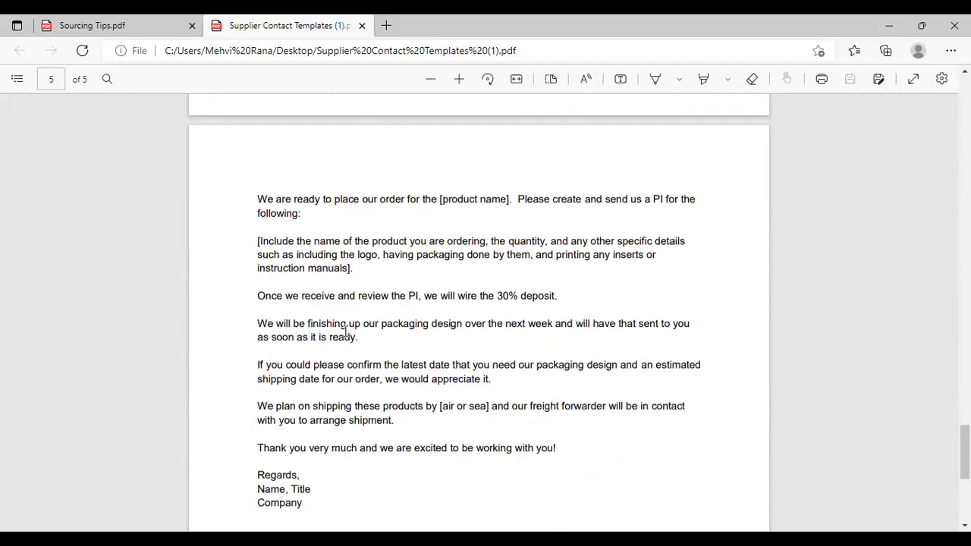
scroll(465, 394, "down", 1)
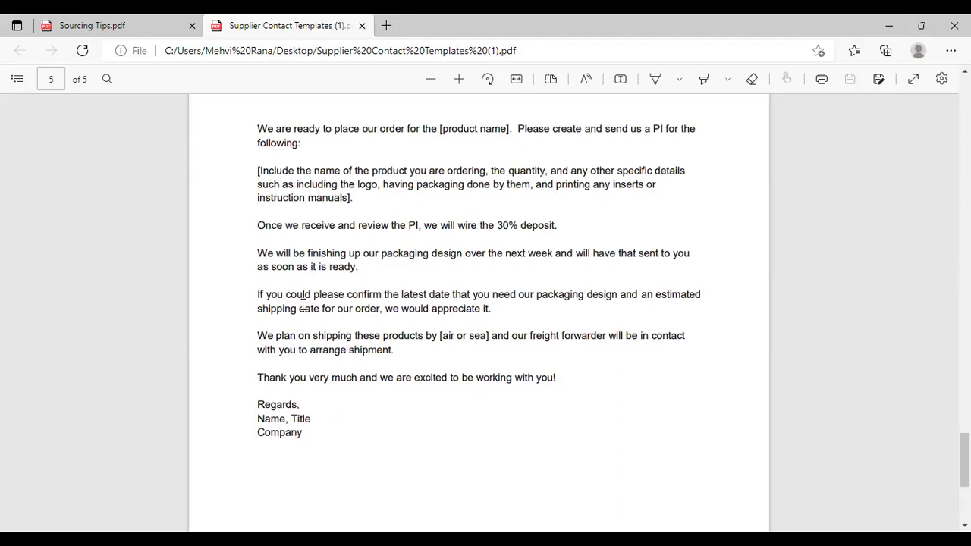
scroll(341, 305, "down", 3)
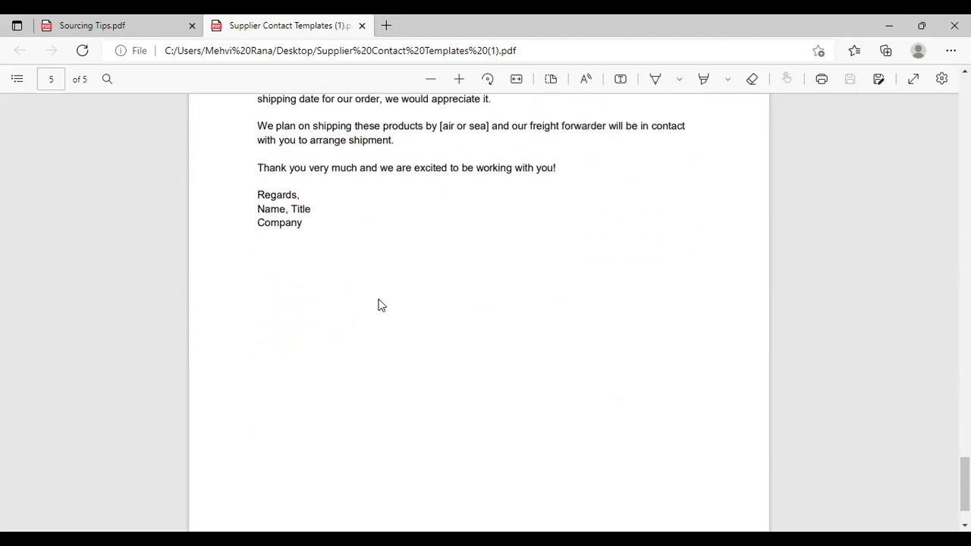
scroll(379, 306, "up", 8)
scroll(383, 304, "up", 20)
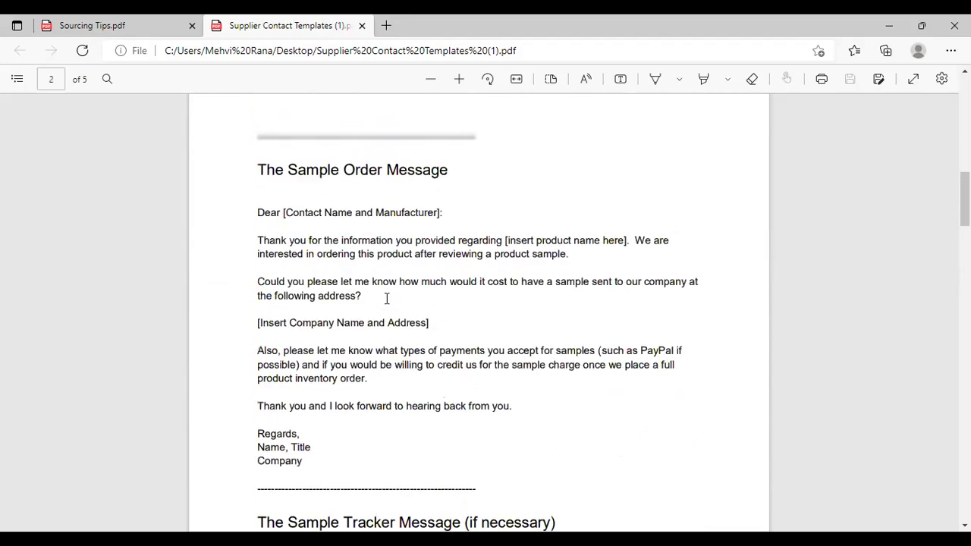
scroll(386, 298, "up", 2)
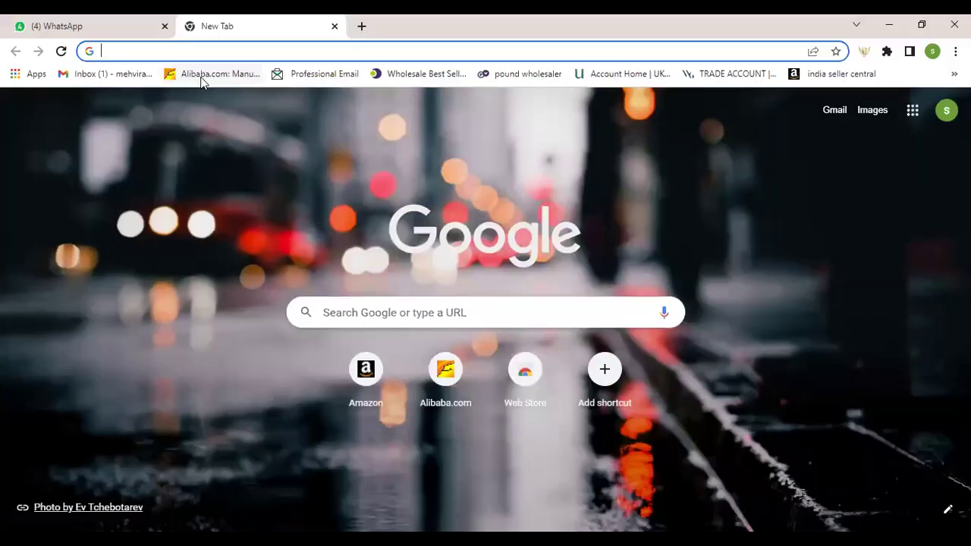
Switch to Chrome and open the bookmarked Alibaba.com home page, dismissing the regional settings popup.
left_click(202, 78)
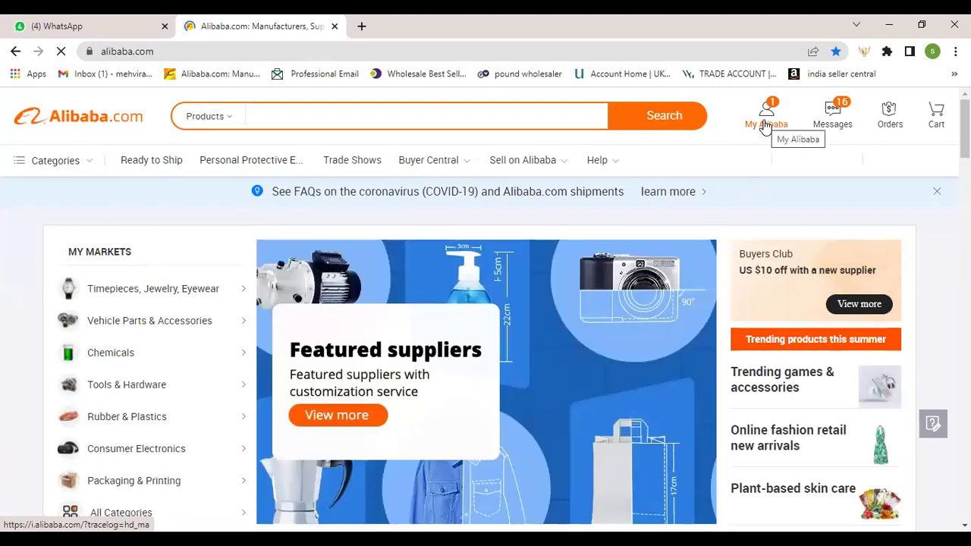
mouse_move(764, 126)
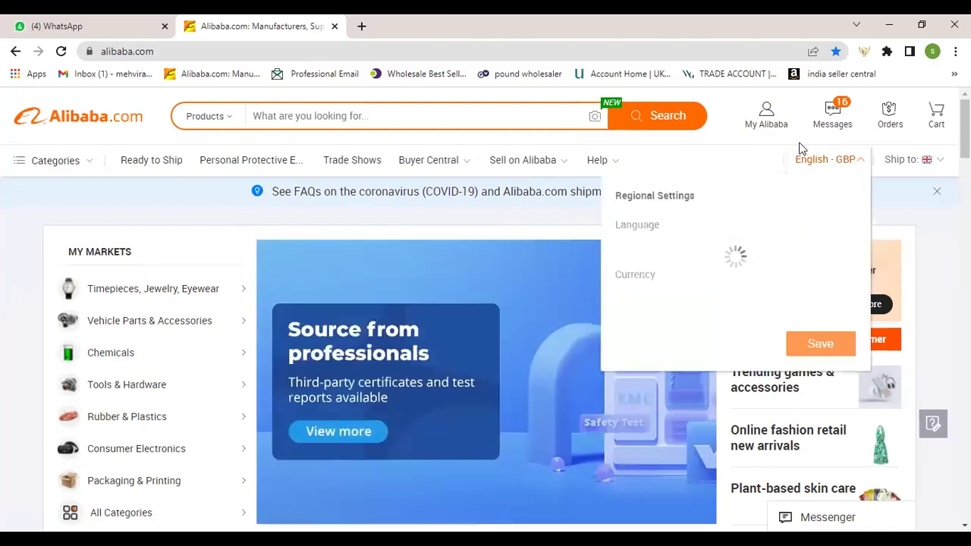
left_click(739, 175)
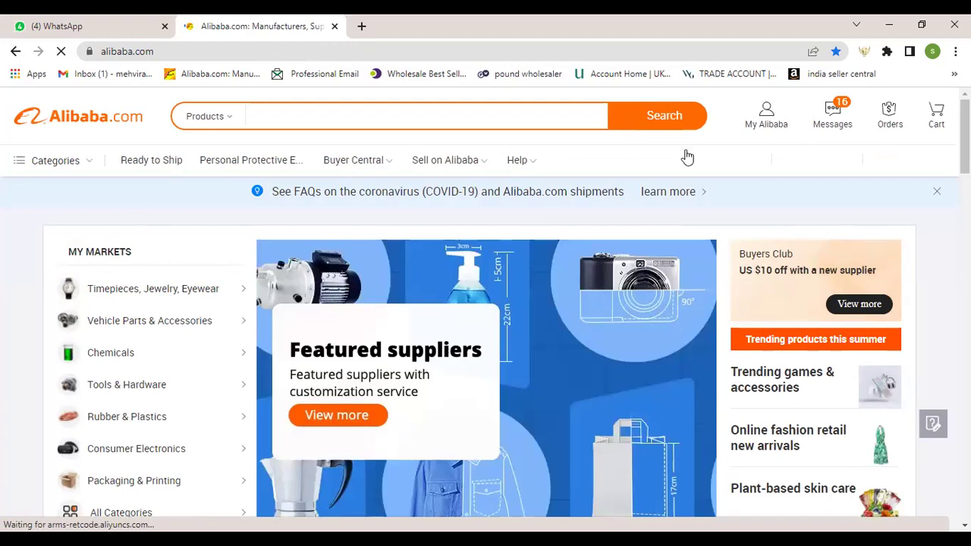
Open a new Request for Quotation form from the My Alibaba options and enter "key chain" as the product name.
mouse_move(766, 126)
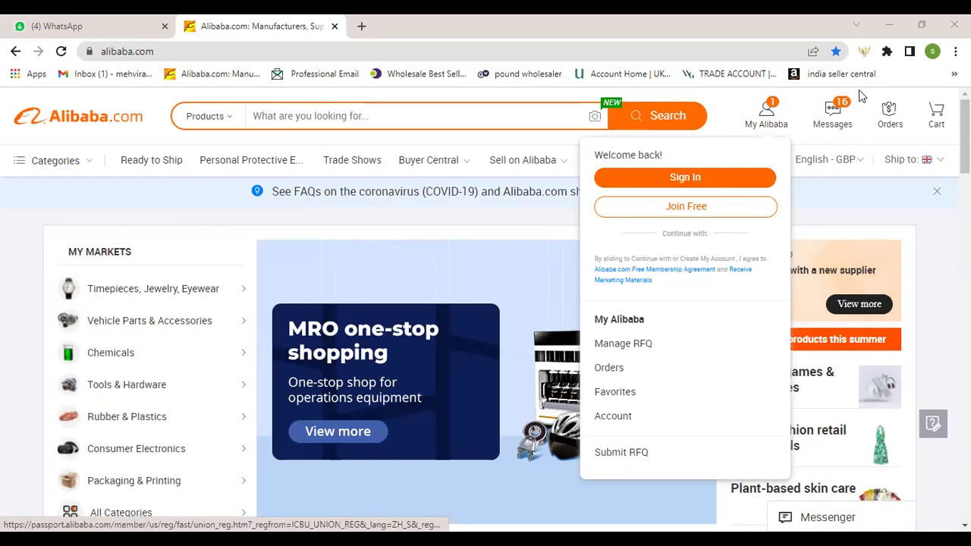
left_click(621, 452)
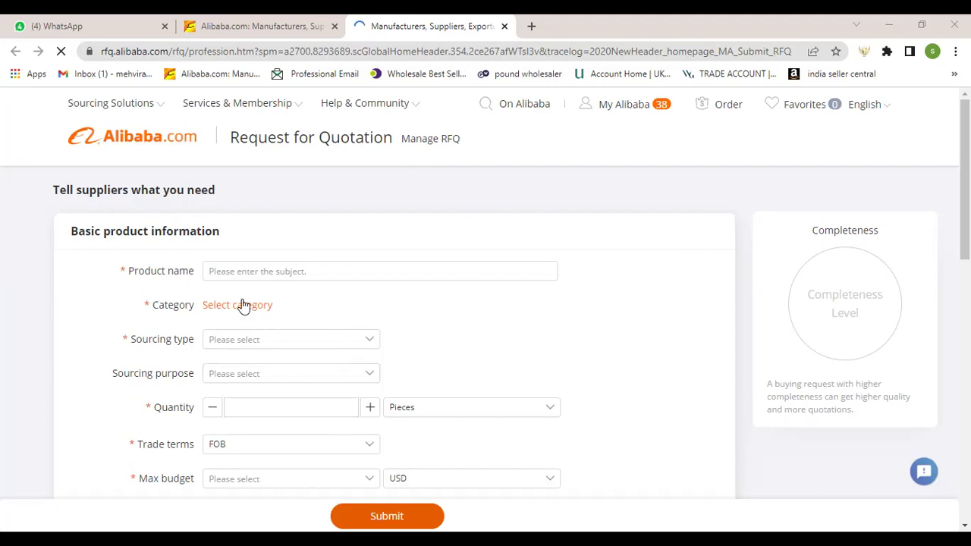
left_click(257, 273)
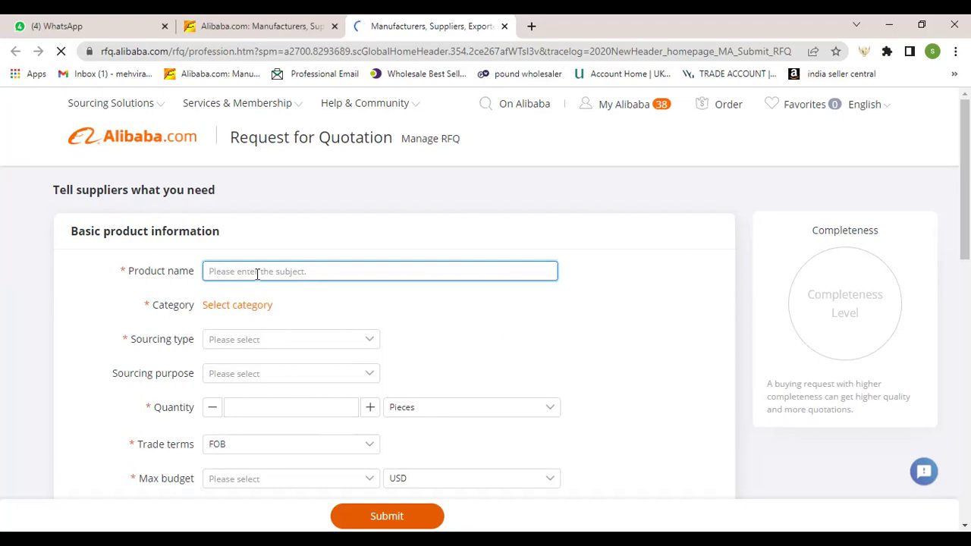
type("key chain")
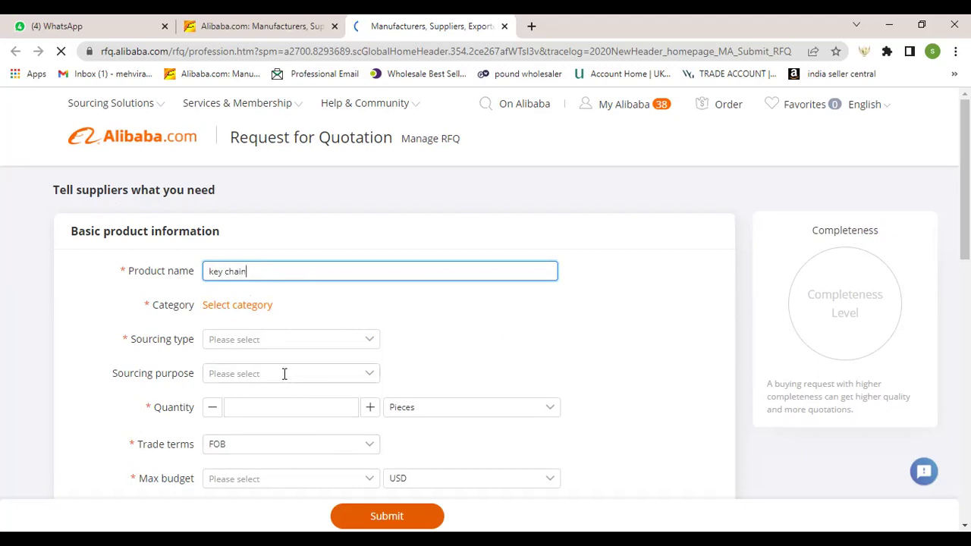
Set the product category to the suggested Gifts & Crafts >> Key Chains >> Metal Key Chains.
left_click(262, 307)
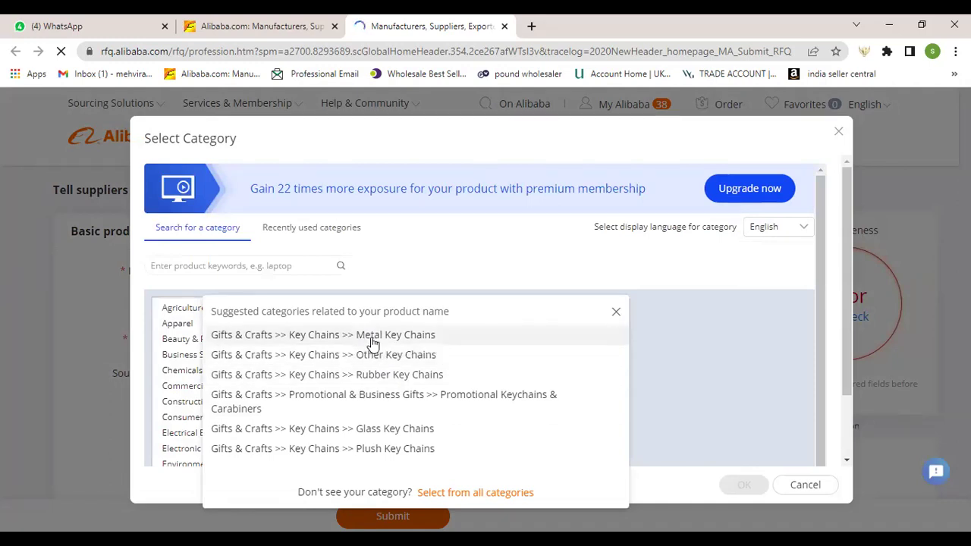
left_click(371, 338)
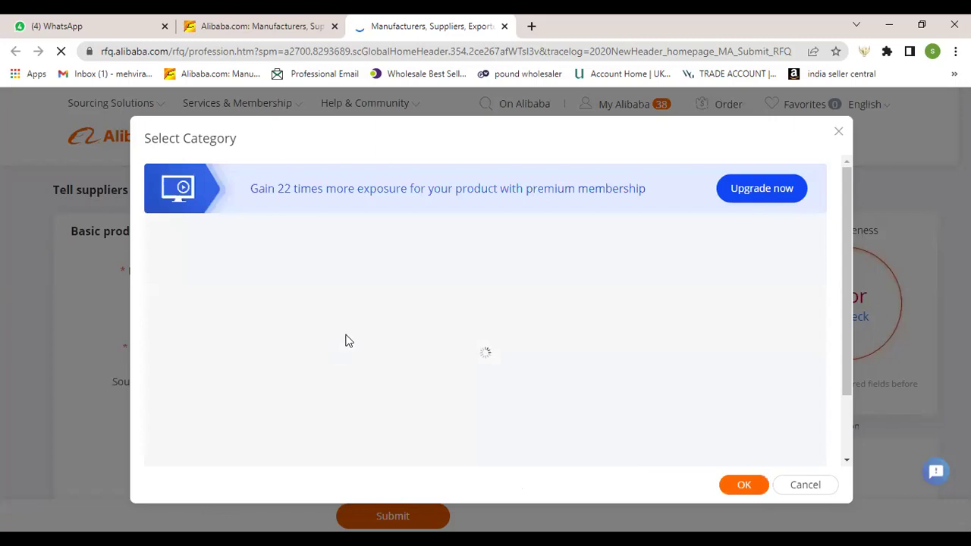
left_click(720, 479)
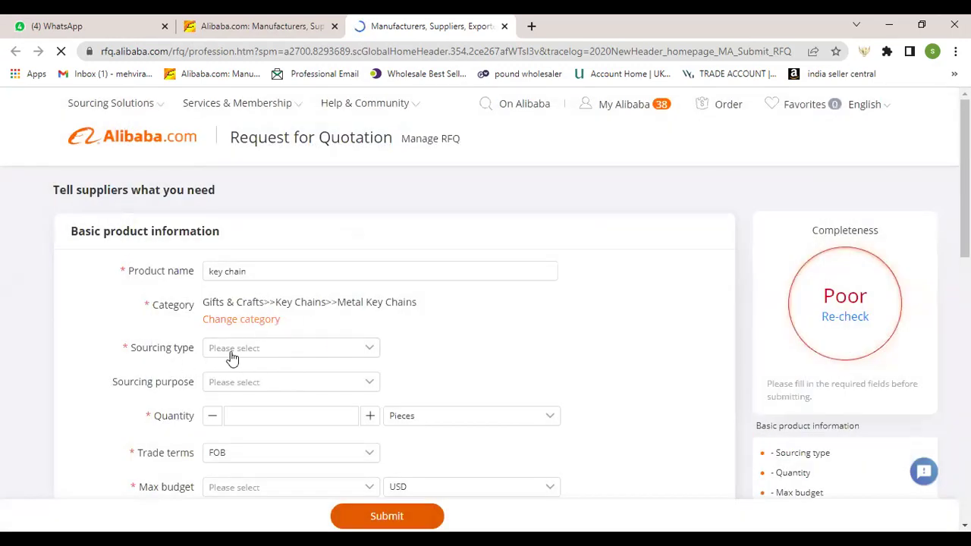
Set the sourcing type to Customized Product and the sourcing purpose to Retail.
left_click(320, 351)
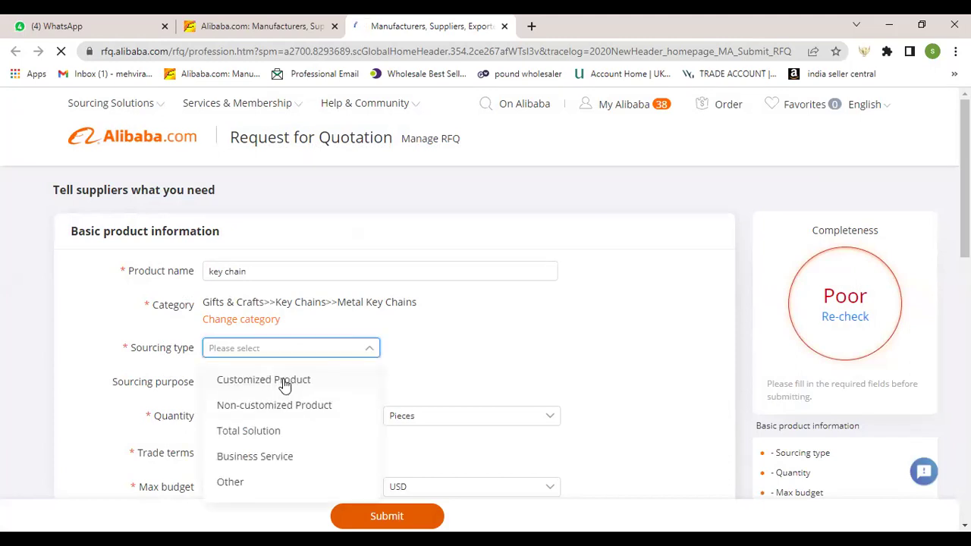
left_click(284, 383)
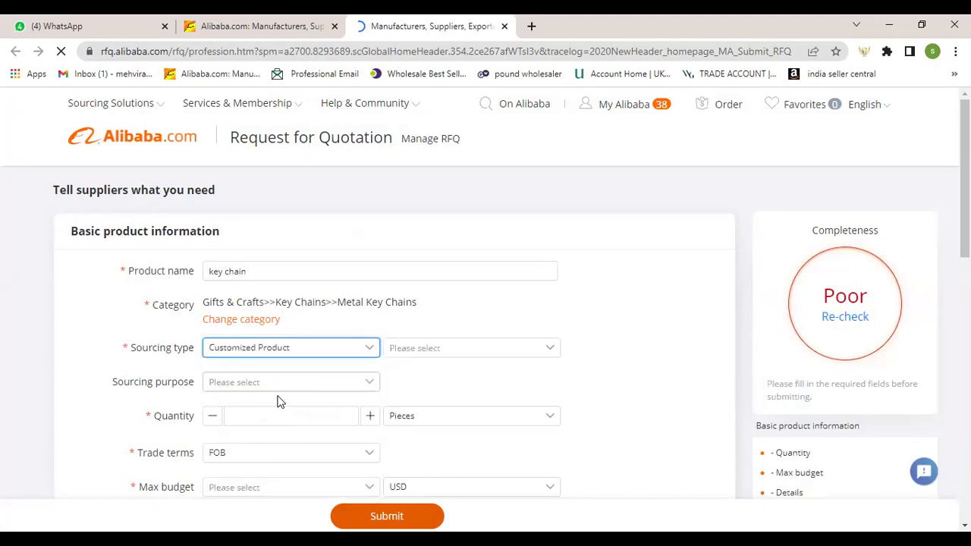
scroll(244, 402, "down", 1)
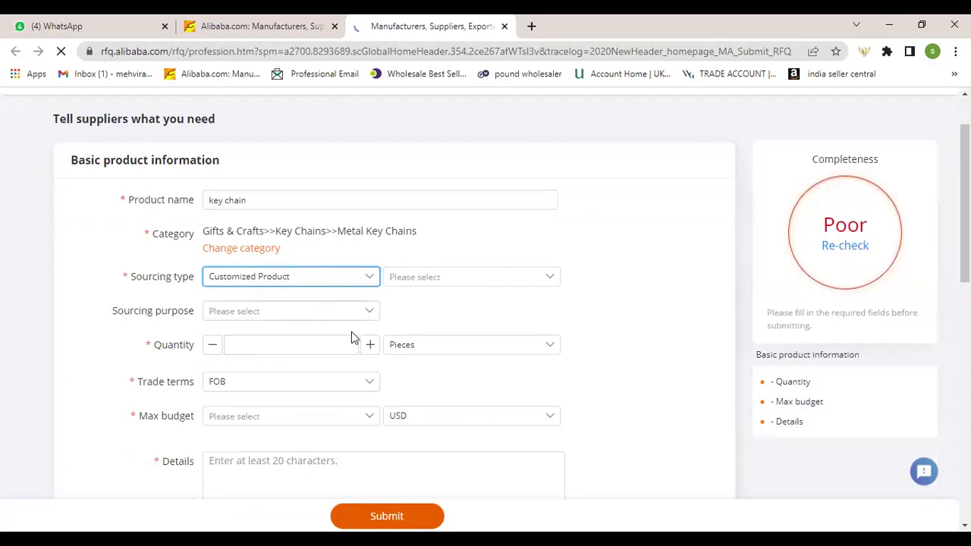
left_click(371, 317)
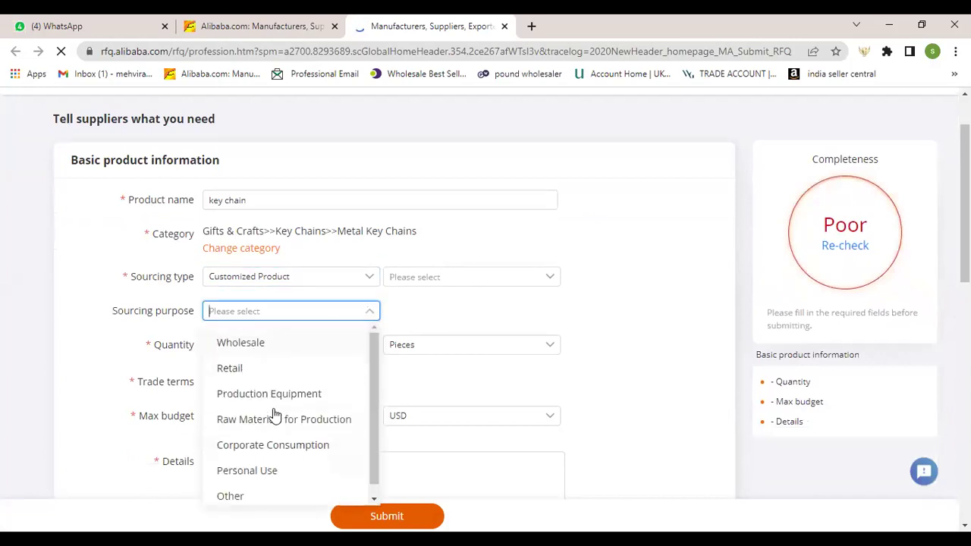
left_click(246, 370)
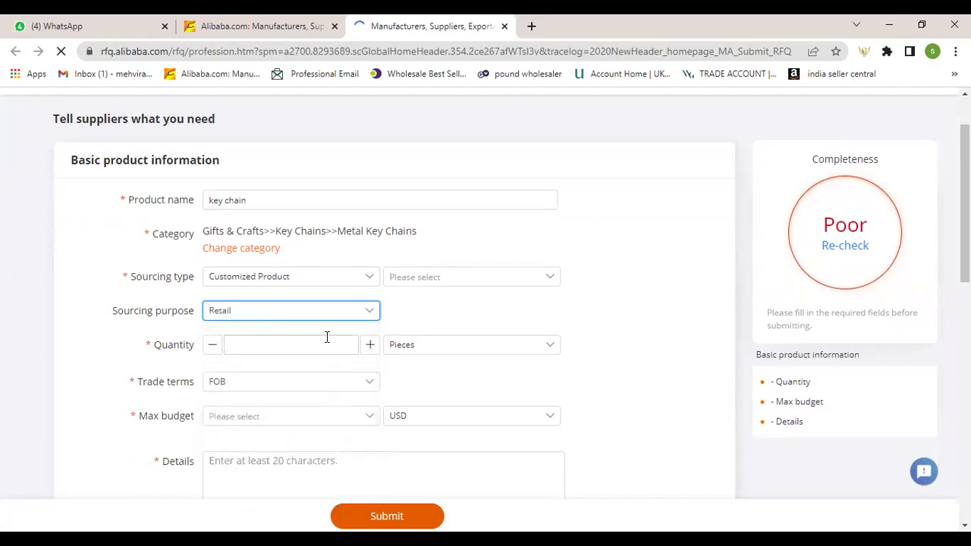
Enter a quantity of 1000 and check the unit options, keeping Pieces.
scroll(319, 346, "down", 1)
left_click(292, 273)
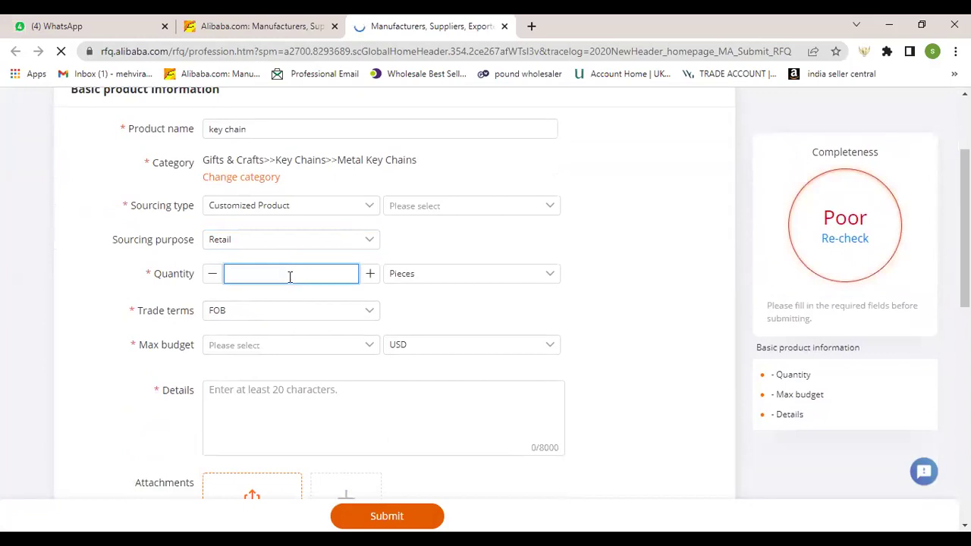
type("000")
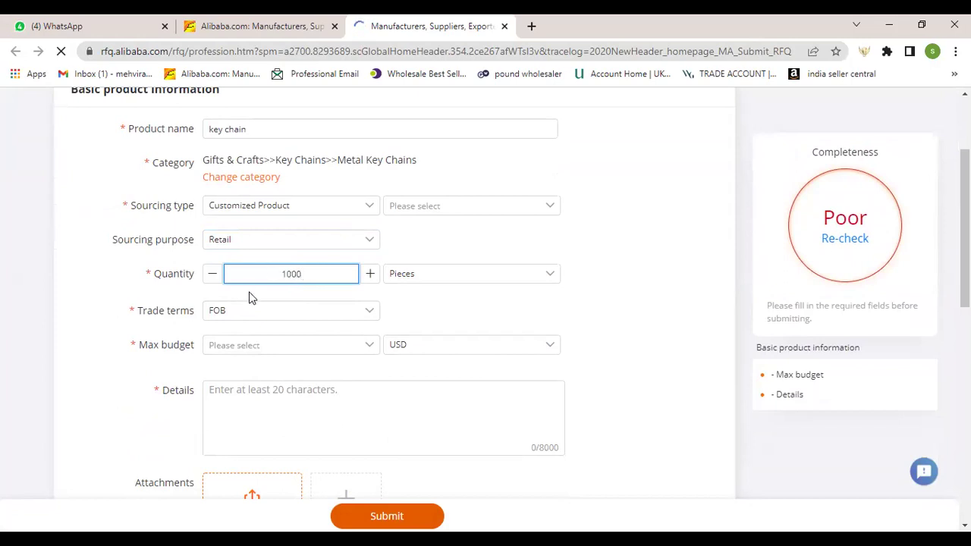
left_click(479, 282)
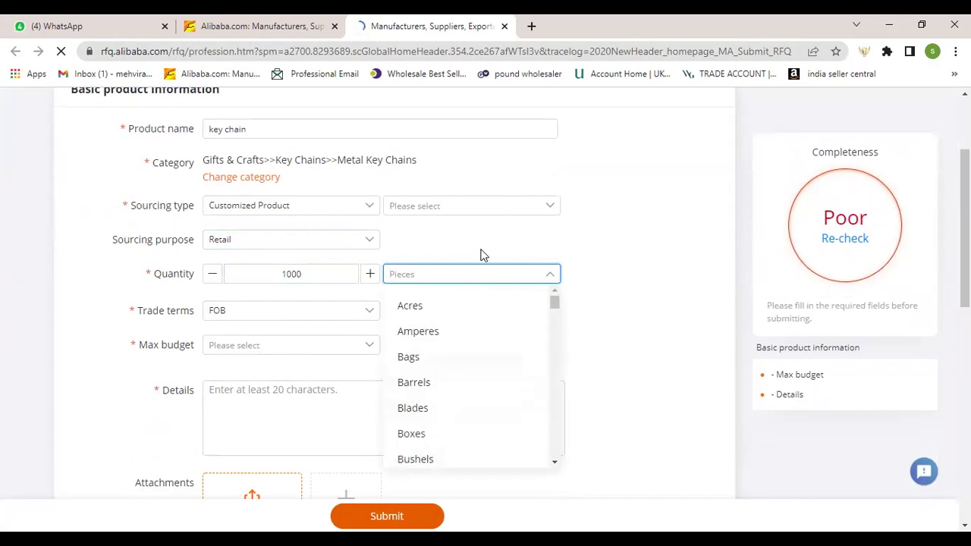
left_click(445, 273)
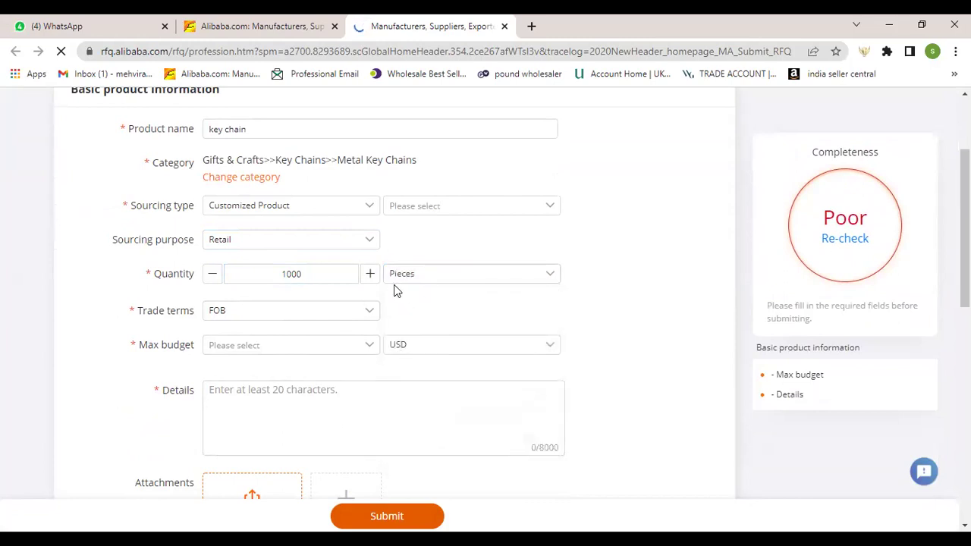
Look through the available trade terms and set them to DDP.
left_click(363, 317)
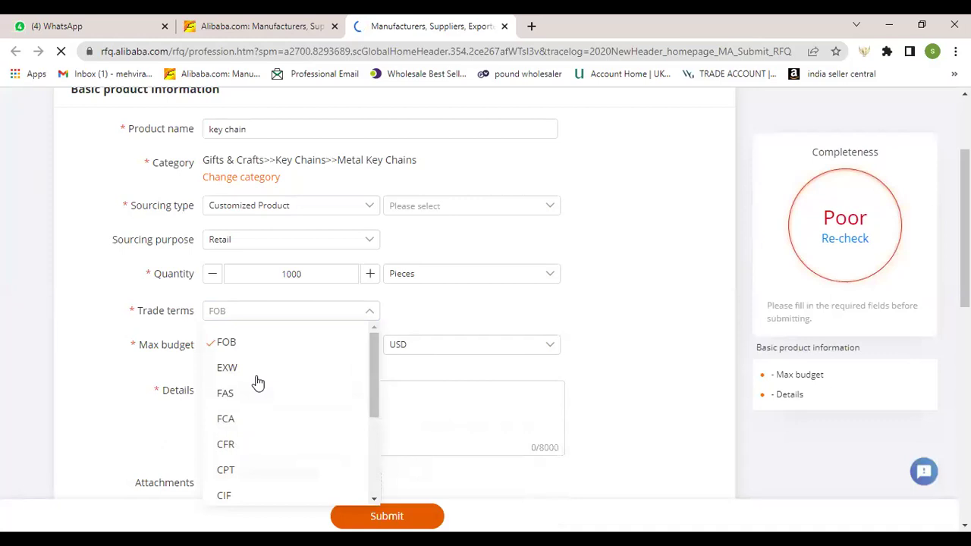
scroll(242, 409, "down", 1)
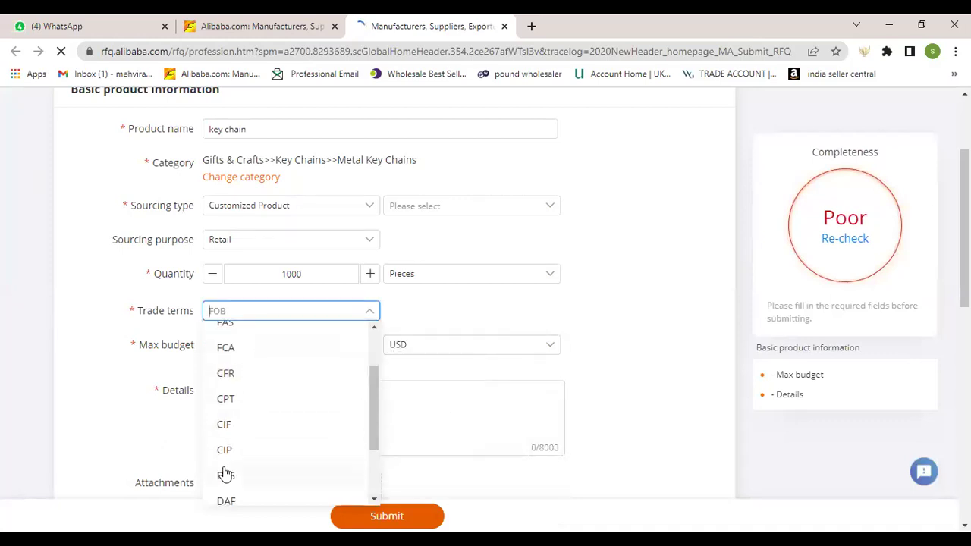
scroll(271, 459, "up", 2)
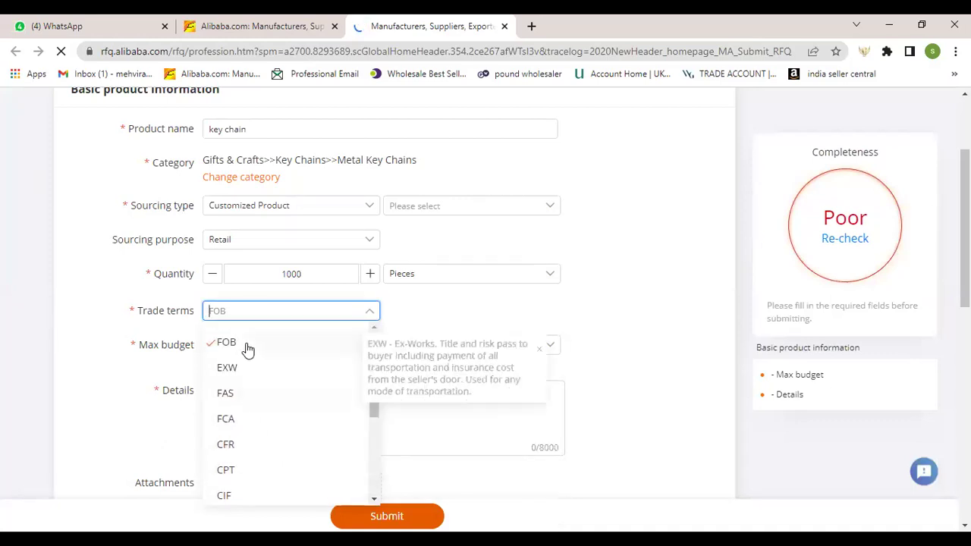
scroll(261, 402, "down", 3)
scroll(263, 406, "down", 1)
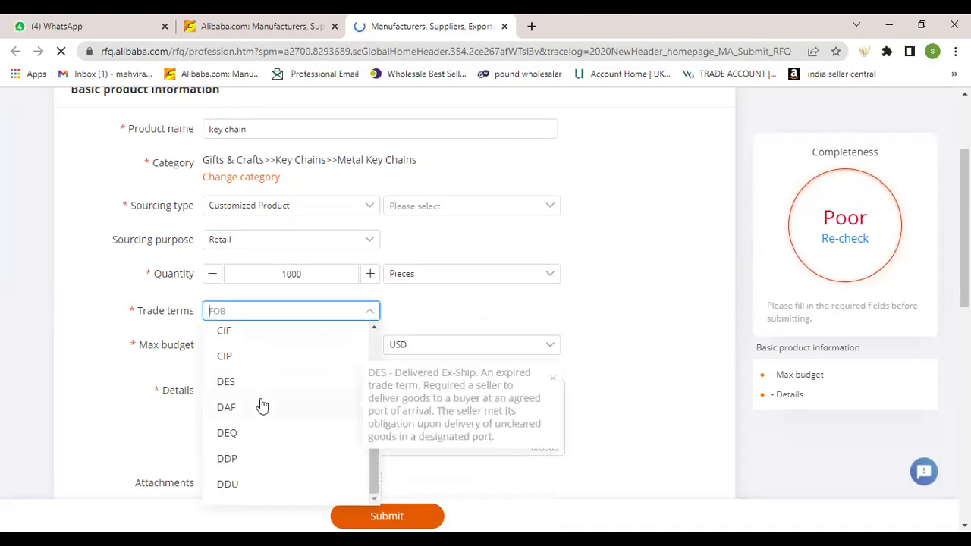
left_click(228, 459)
Set the maximum budget to 5000~10000, keeping USD as the currency.
scroll(279, 319, "down", 1)
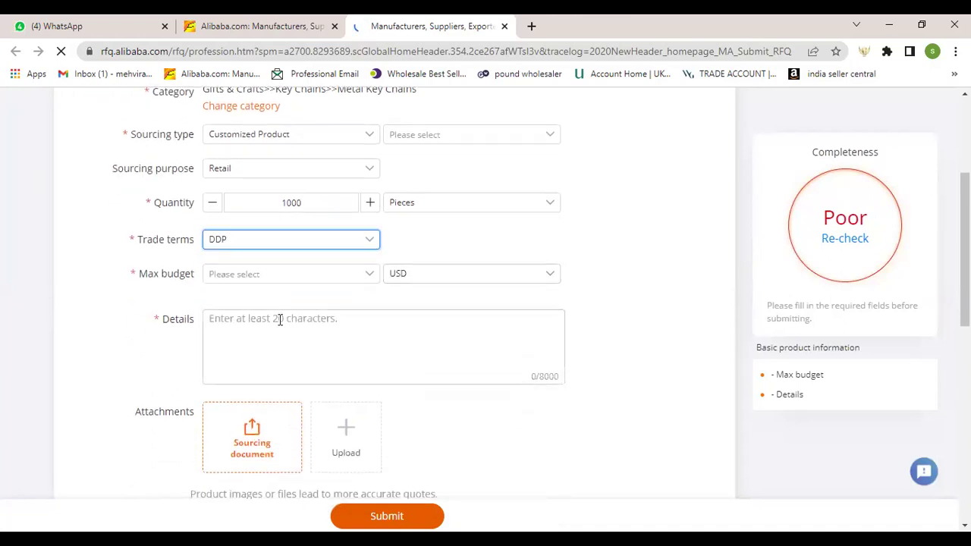
left_click(266, 277)
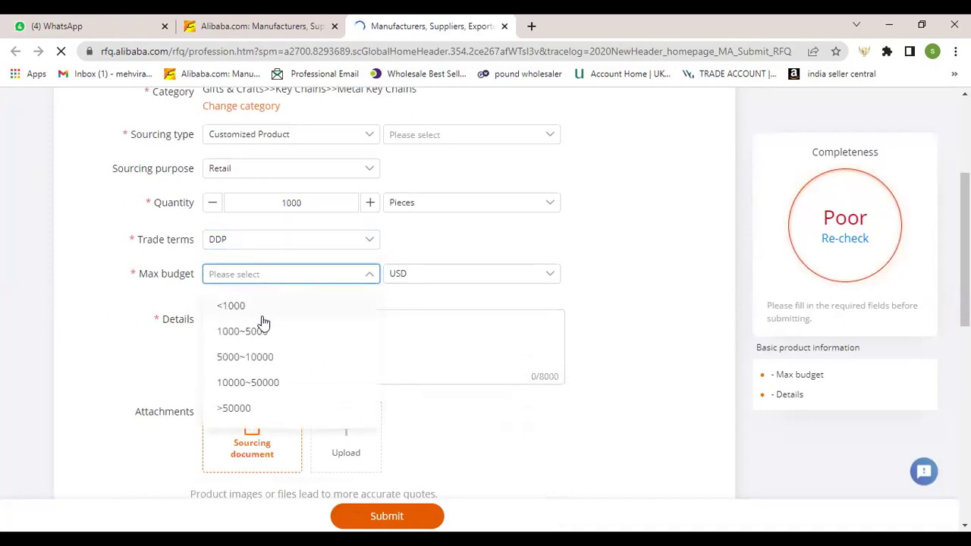
left_click(261, 360)
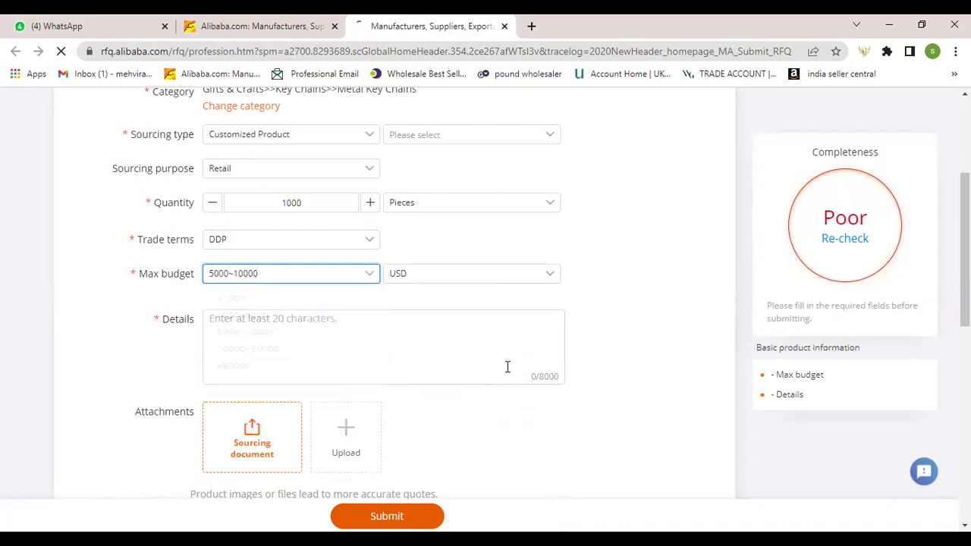
left_click(499, 275)
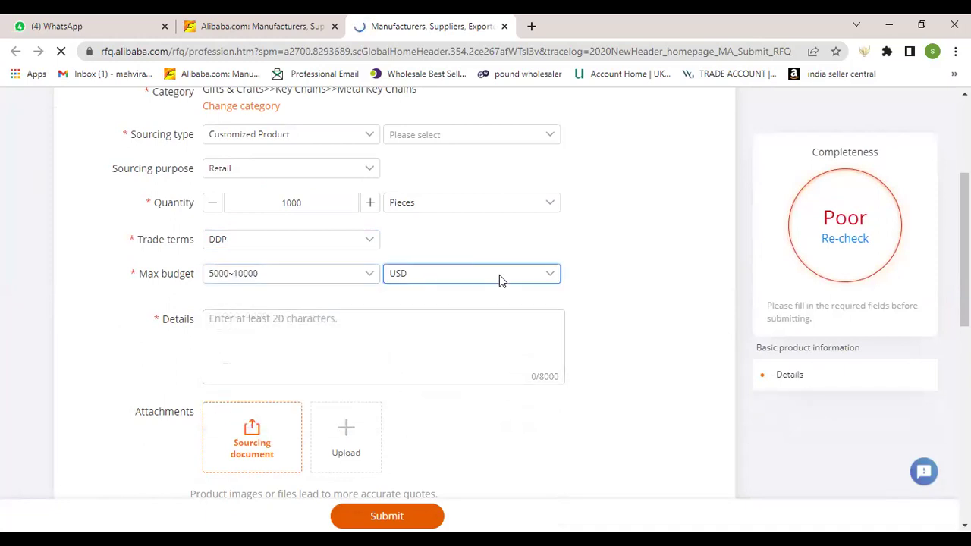
left_click(571, 242)
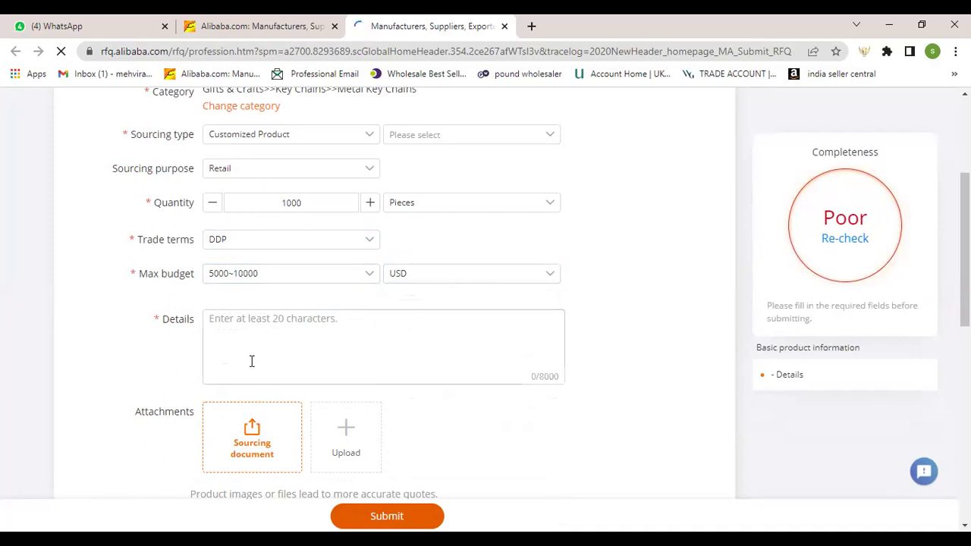
Go to the empty Details field and look over the attachment options and the completed basic product information.
left_click(224, 339)
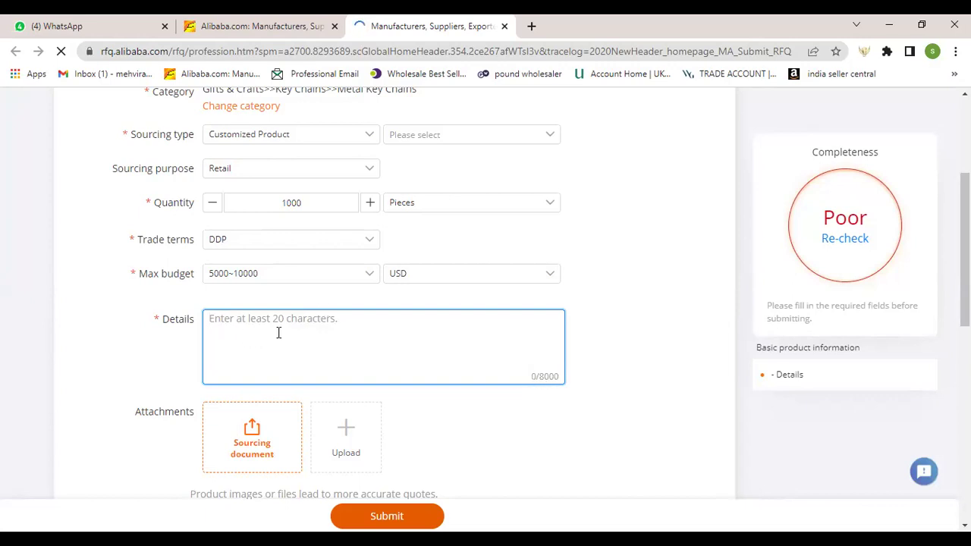
scroll(410, 364, "down", 2)
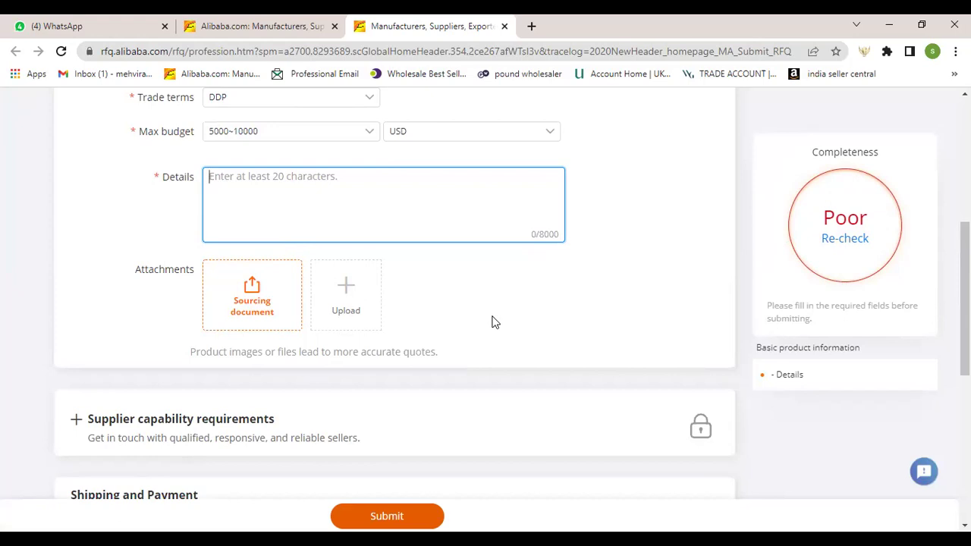
scroll(496, 325, "up", 3)
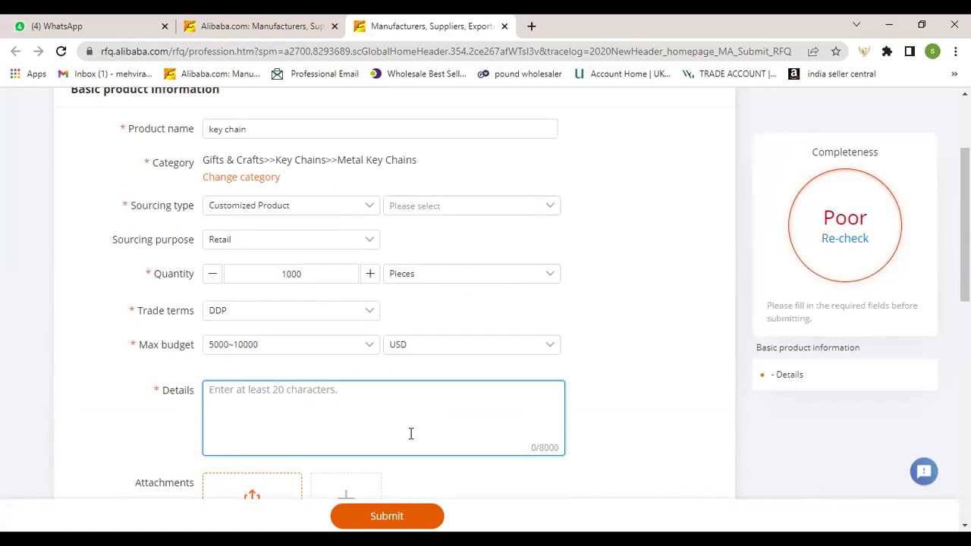
Examine the shipping method and destination choices in the Shipping and Payment section without changing either one.
scroll(440, 469, "down", 5)
scroll(459, 422, "down", 3)
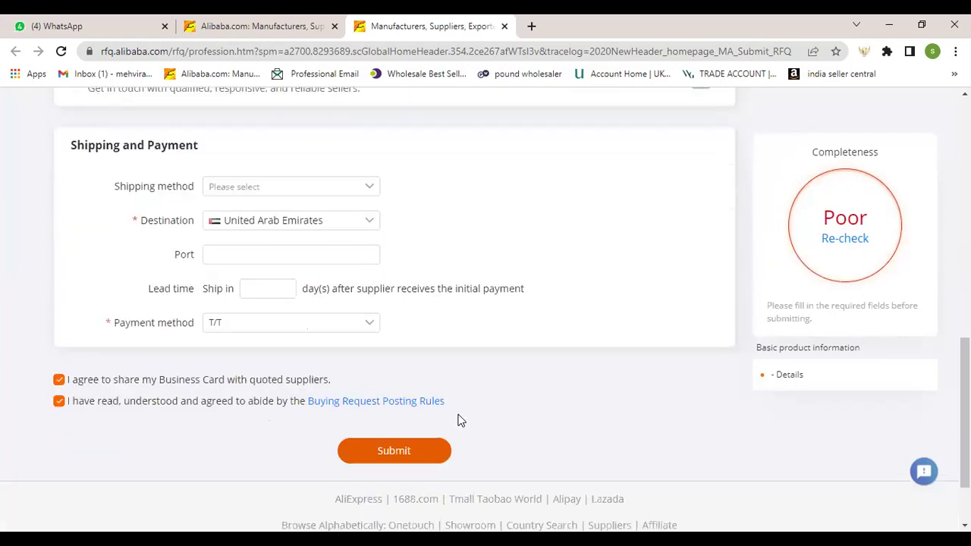
left_click(293, 186)
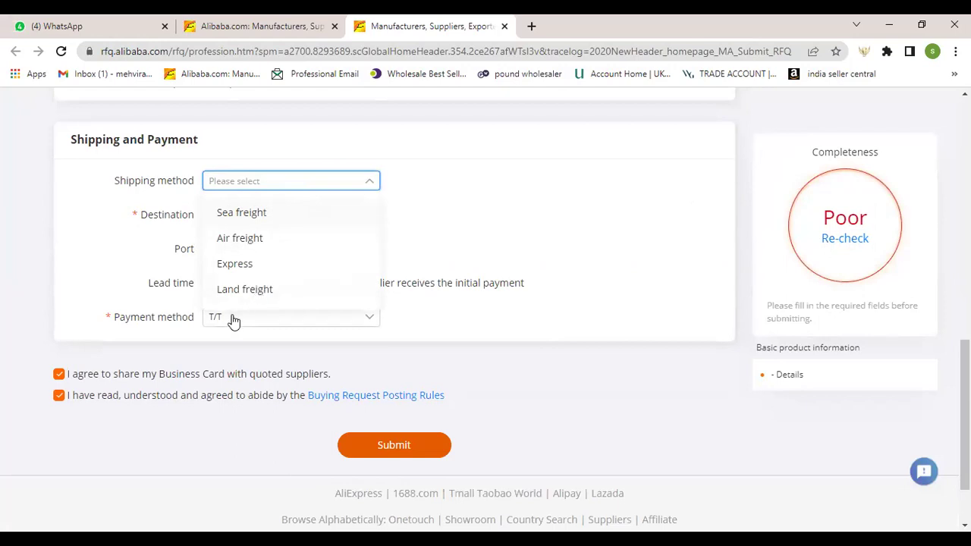
left_click(437, 183)
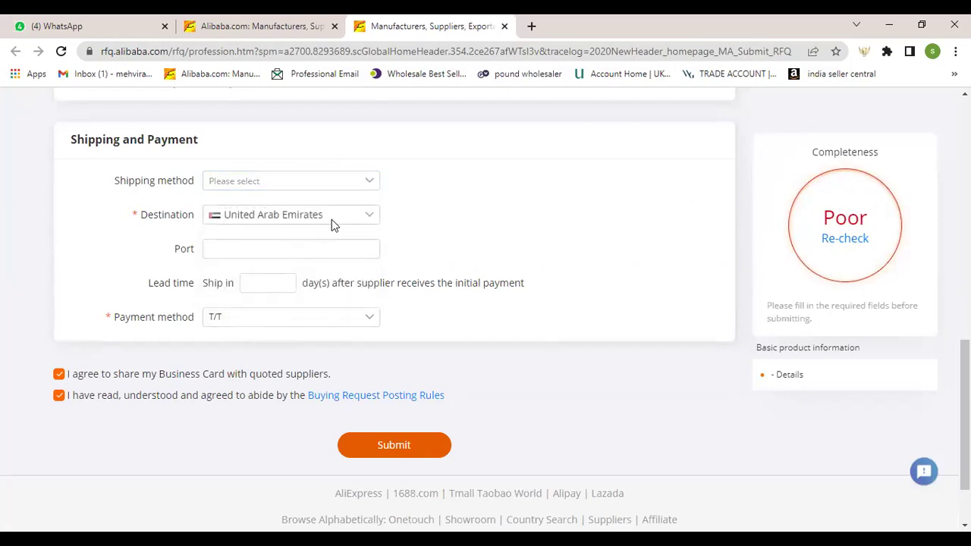
left_click(338, 218)
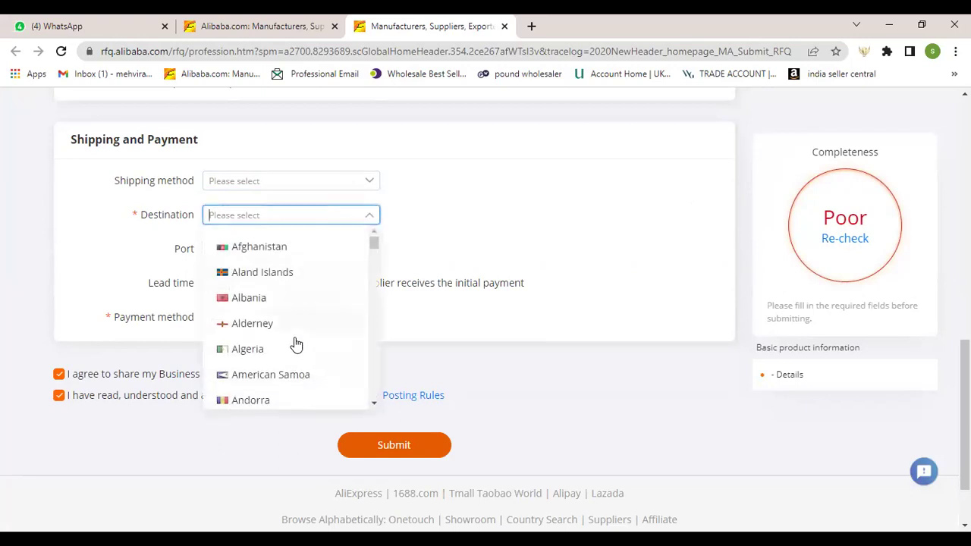
scroll(263, 360, "down", 4)
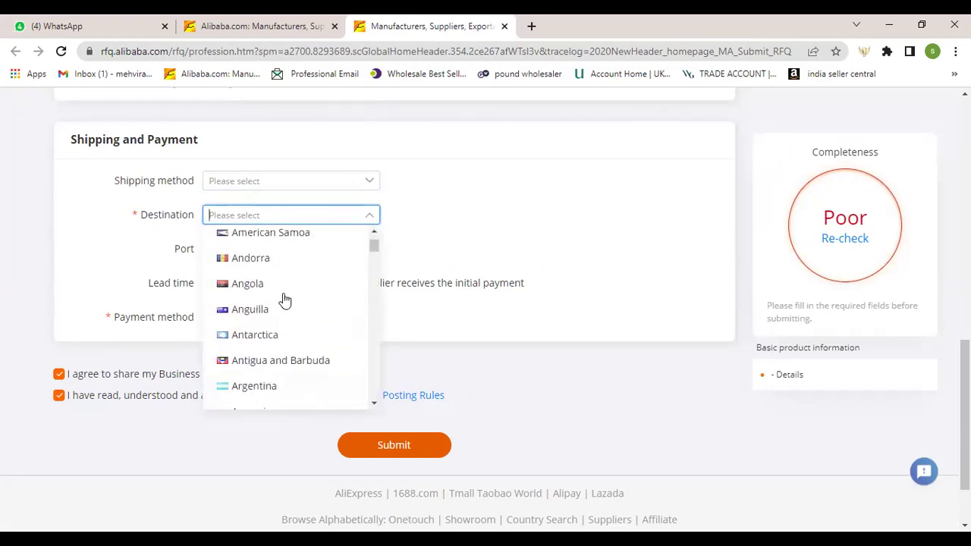
scroll(273, 355, "down", 4)
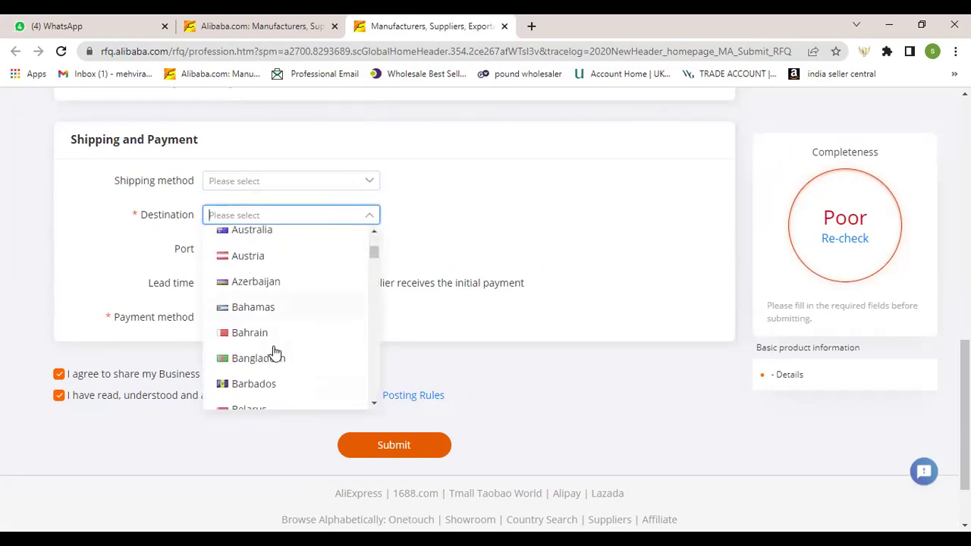
left_click(467, 197)
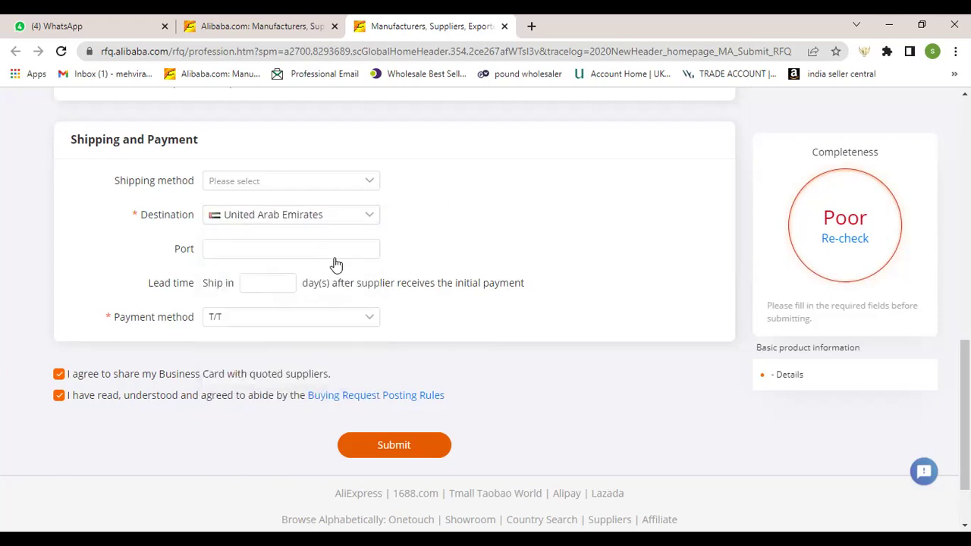
Set the destination in the Shipping and Payment section to United Kingdom.
left_click(367, 216)
scroll(280, 345, "down", 15)
scroll(281, 347, "down", 15)
scroll(281, 347, "down", 15)
scroll(280, 347, "down", 15)
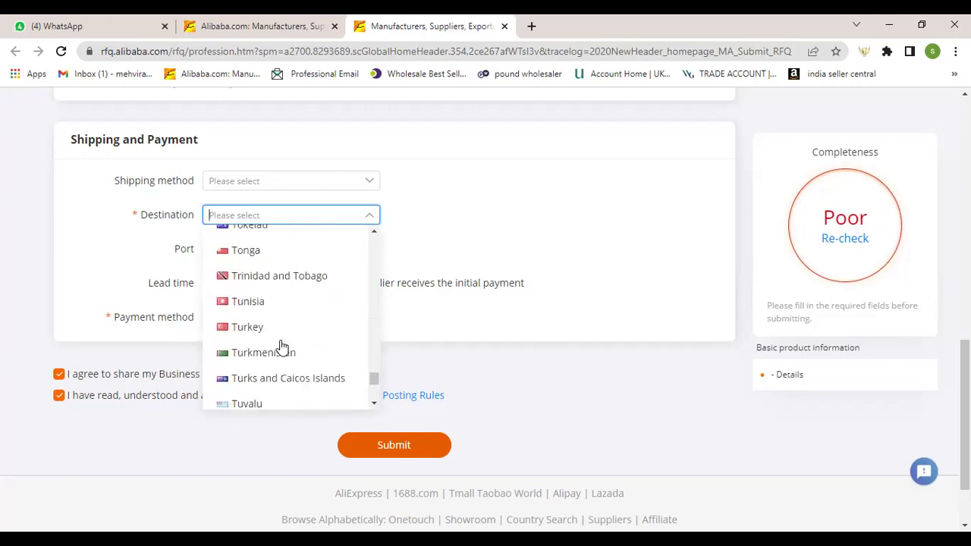
scroll(279, 346, "down", 5)
left_click(267, 251)
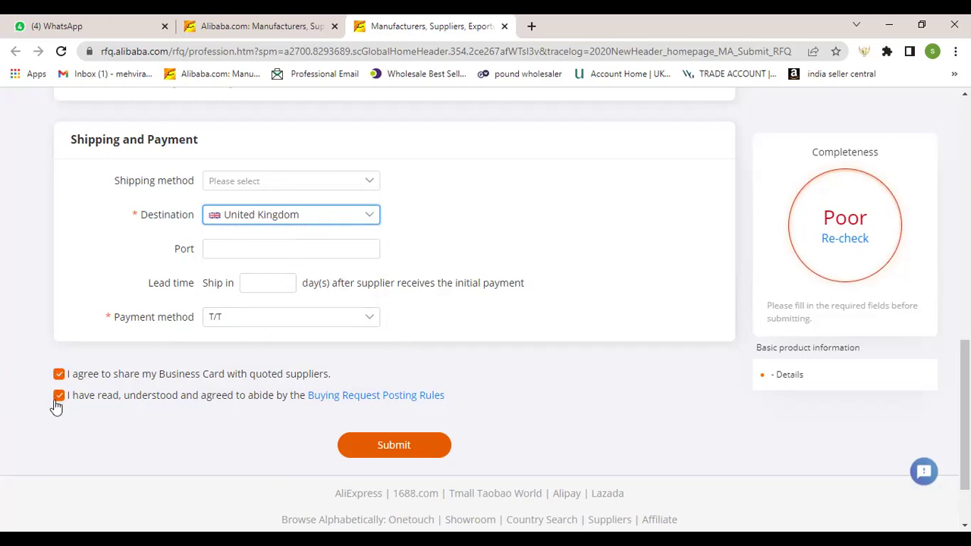
Try to submit the key chain request for quotation, checking the form from the product information to the payment method between attempts.
left_click(391, 453)
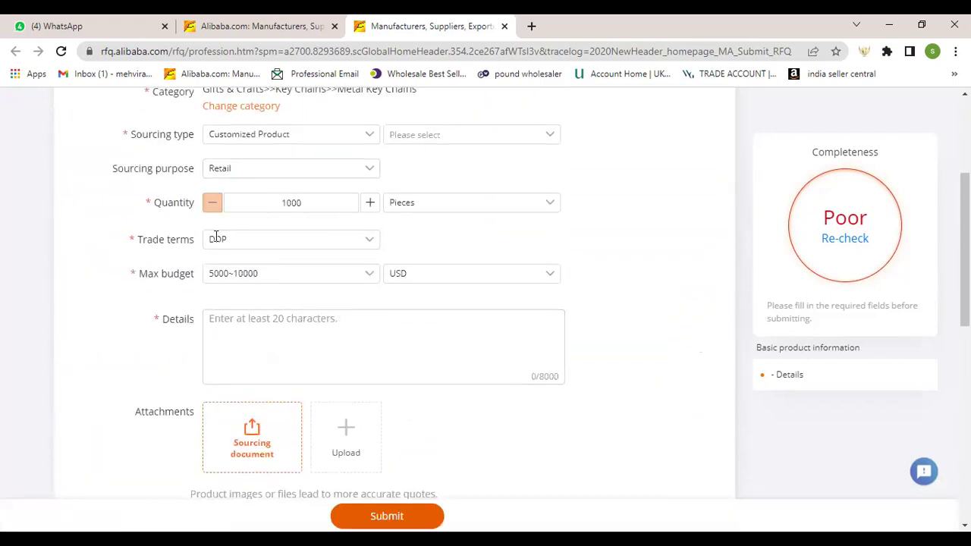
scroll(193, 470, "down", 1)
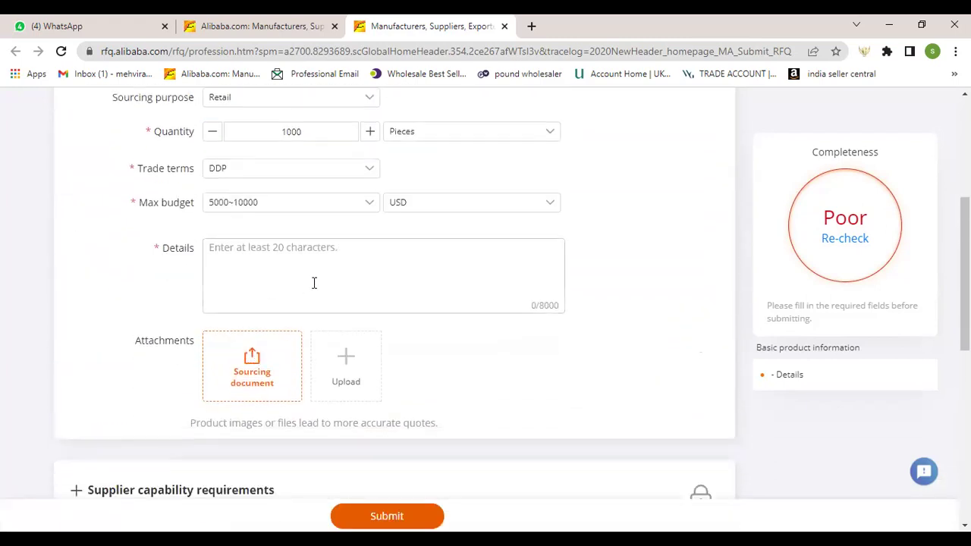
scroll(364, 396, "down", 2)
scroll(349, 397, "down", 1)
scroll(340, 399, "down", 1)
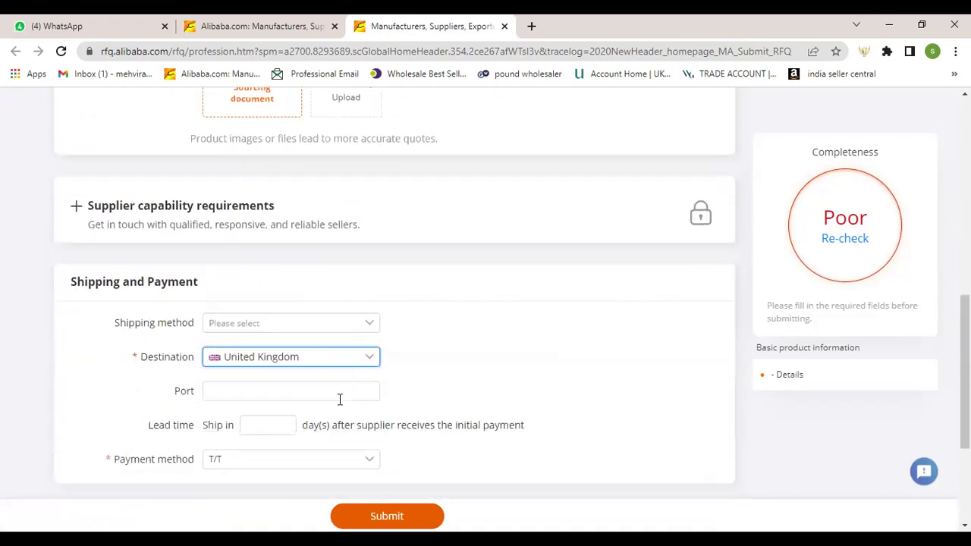
scroll(522, 343, "up", 2)
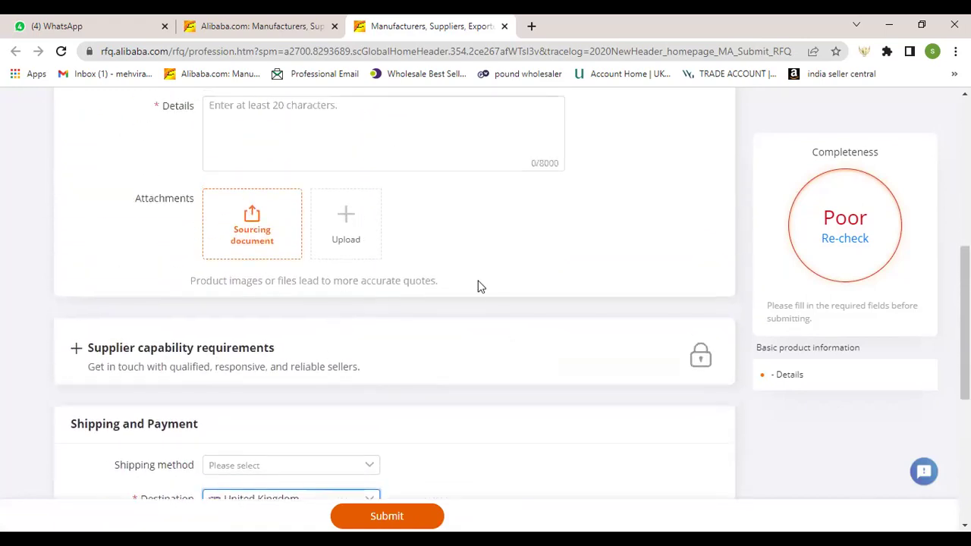
scroll(402, 334, "up", 4)
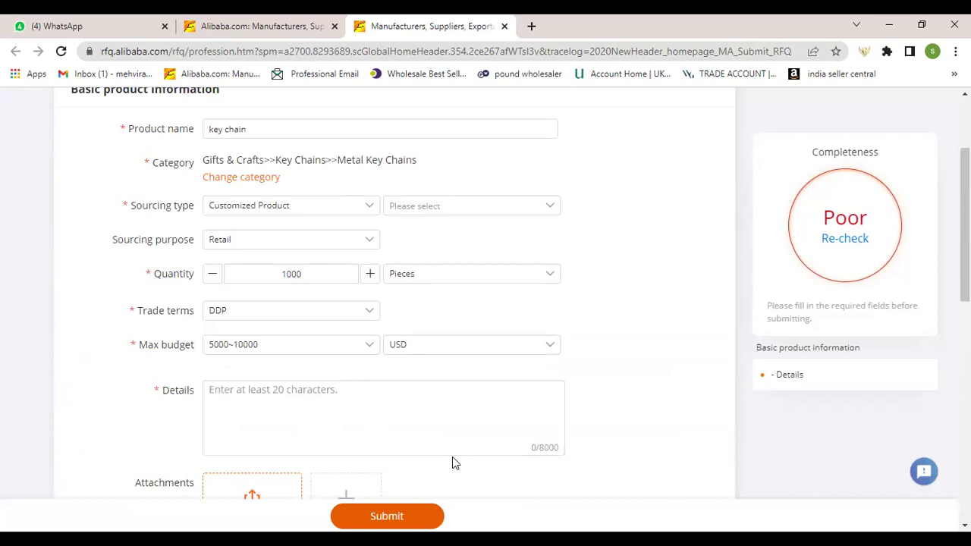
scroll(347, 400, "down", 2)
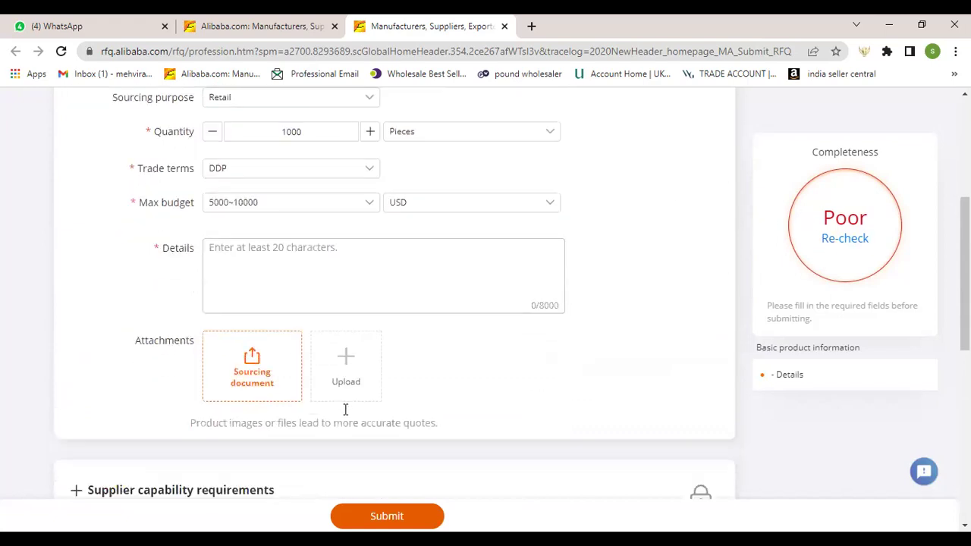
scroll(345, 409, "down", 7)
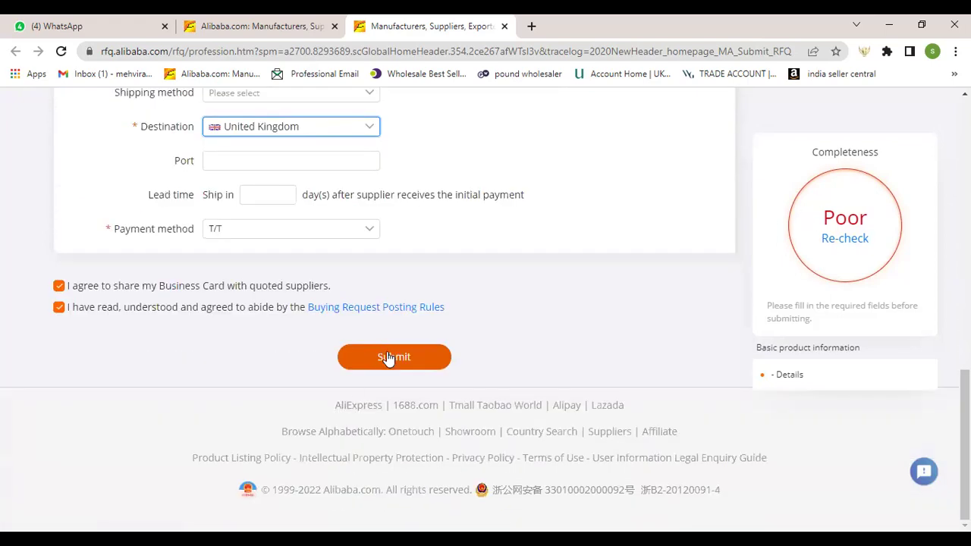
left_click(388, 357)
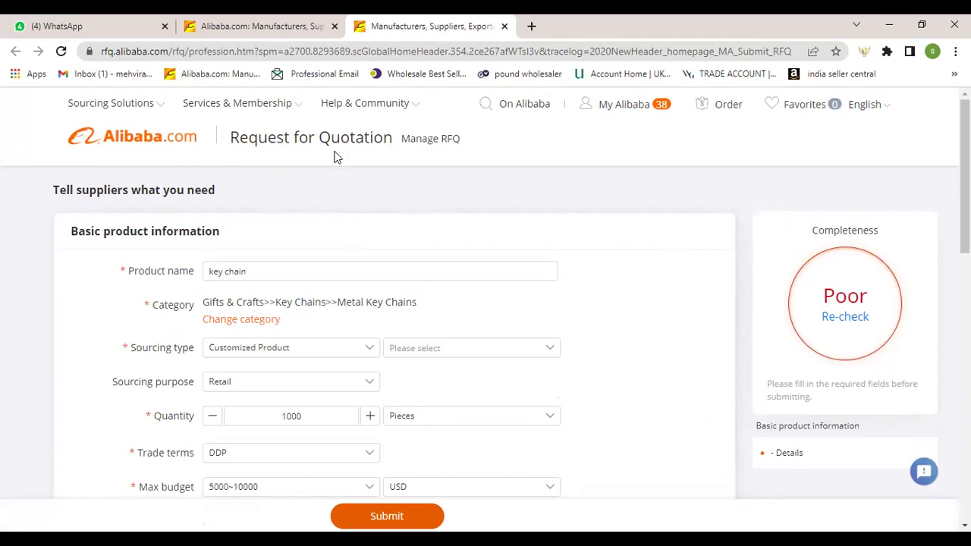
Search the Alibaba.com products for "key holder", looking over the supplier listings and revisiting the key chain request form.
left_click(292, 24)
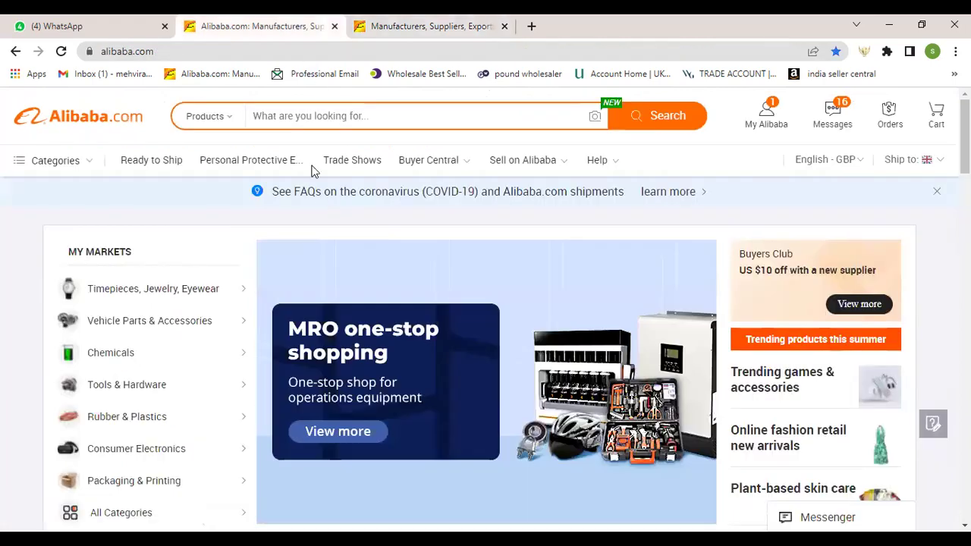
left_click(336, 115)
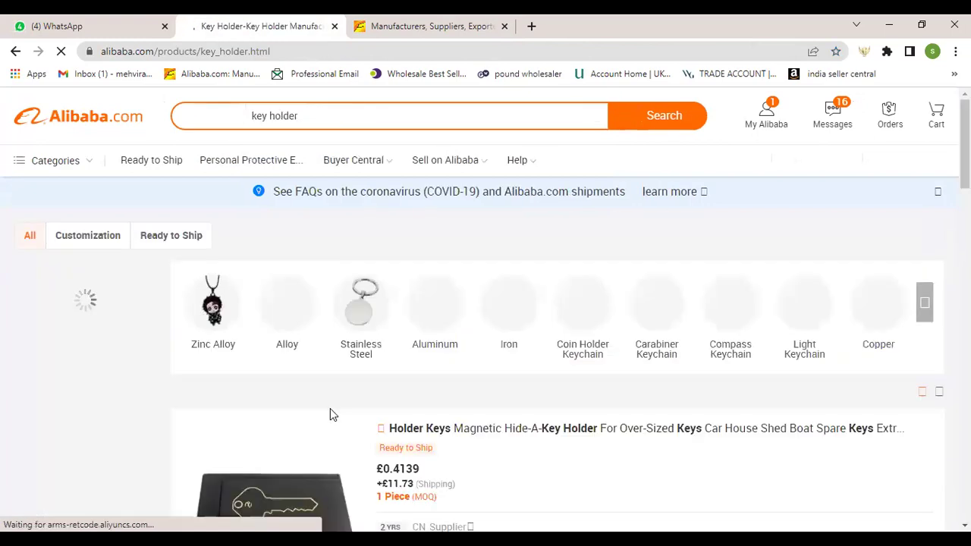
scroll(330, 415, "down", 3)
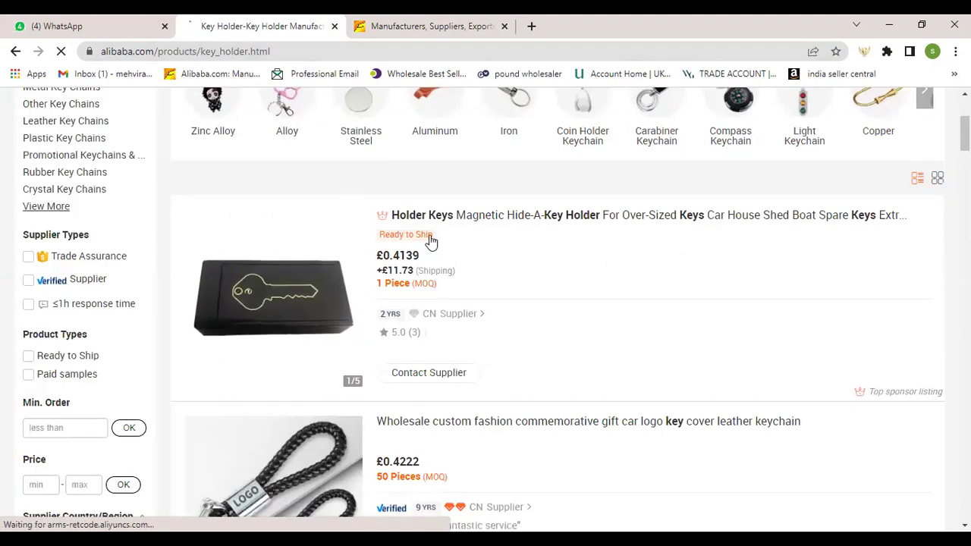
mouse_move(454, 296)
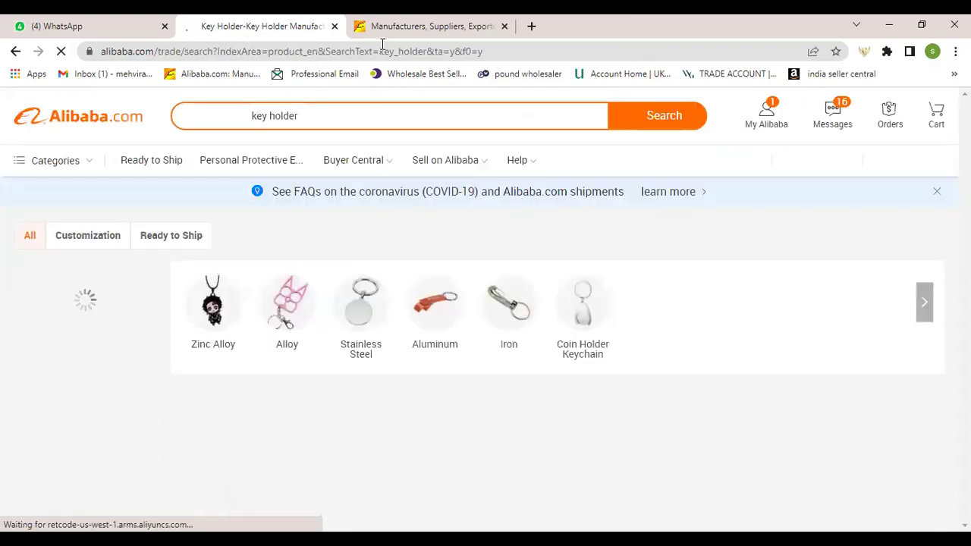
left_click(413, 24)
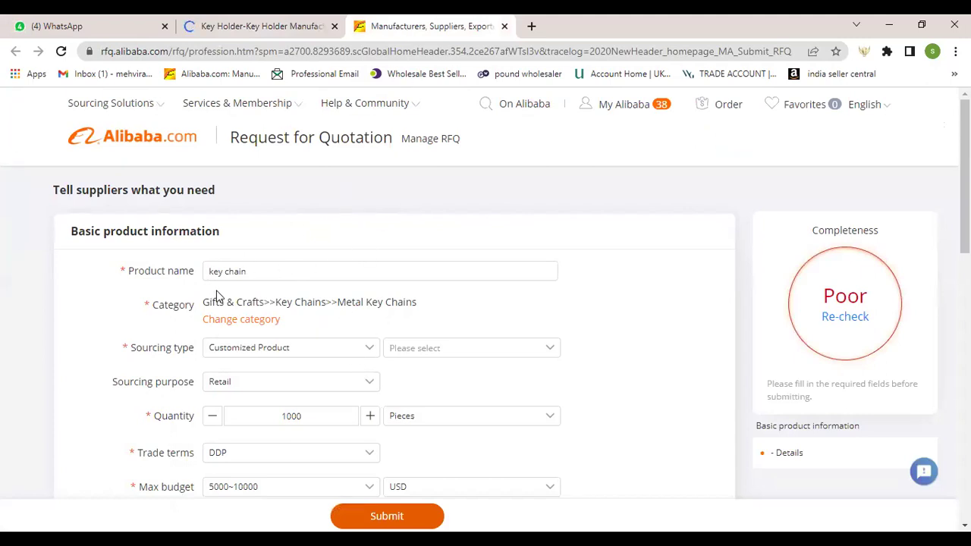
left_click(280, 20)
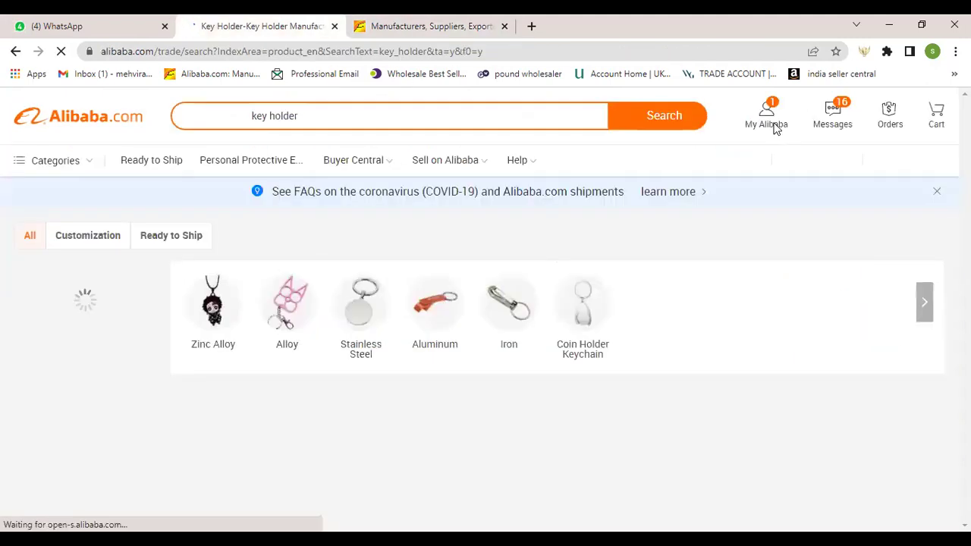
Go to the account's Messages, confirming access with the signed-in account and completing the slider verification.
left_click(830, 123)
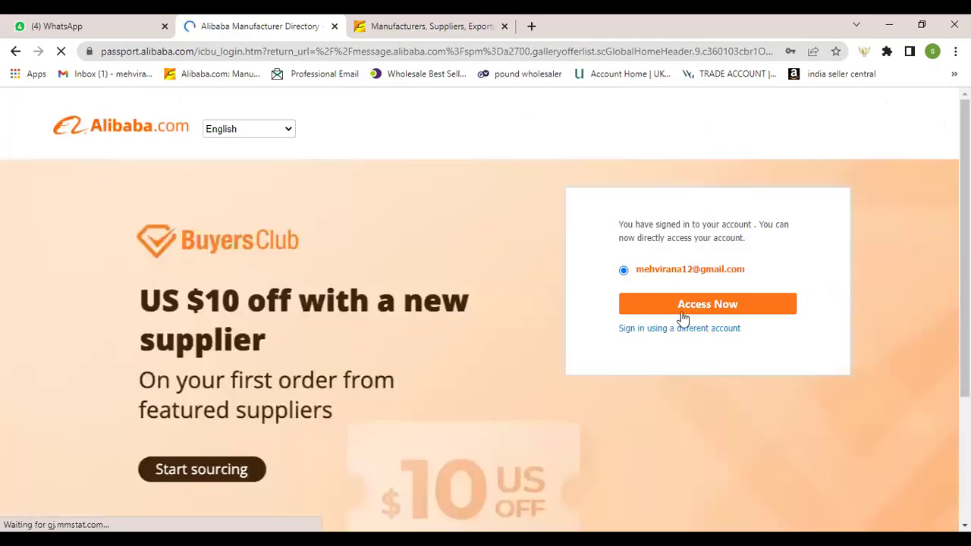
left_click(686, 311)
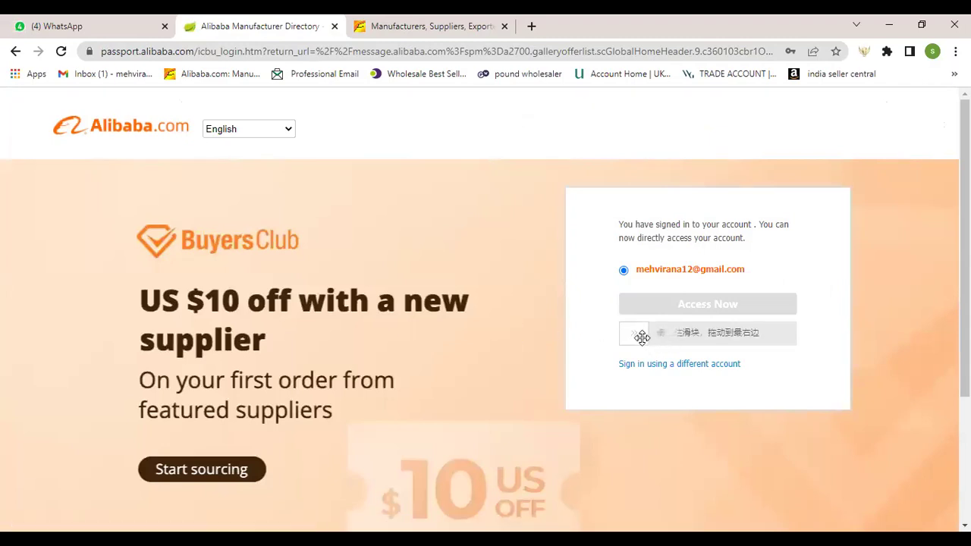
left_click_drag(638, 334, 846, 351)
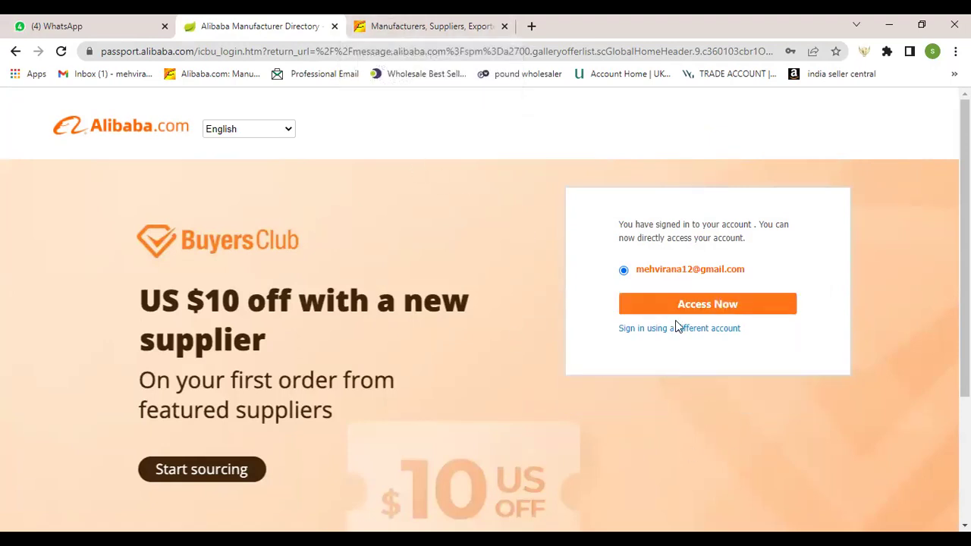
left_click(636, 310)
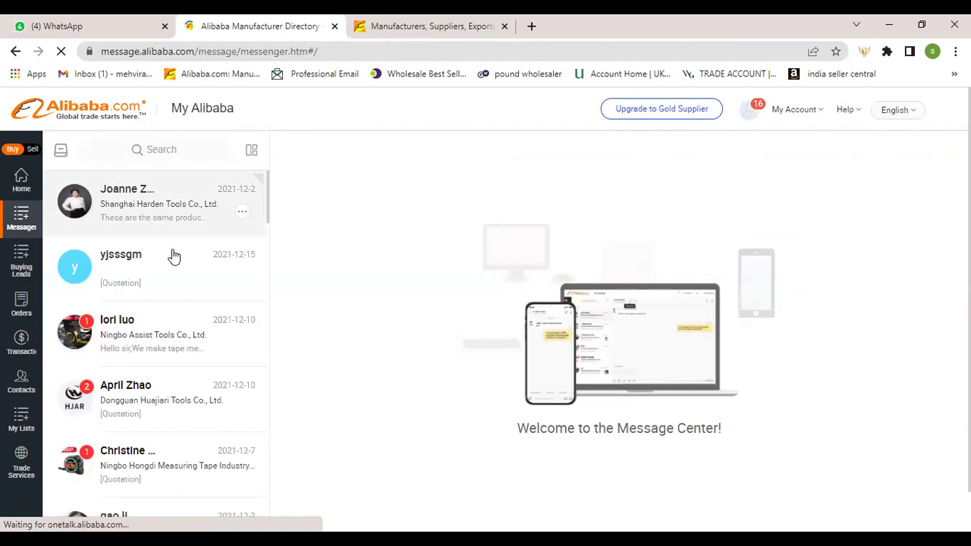
Look through the supplier conversations in the message list and open the one from Best Gift Trading Co., Ltd.
scroll(172, 258, "down", 2)
scroll(173, 273, "down", 2)
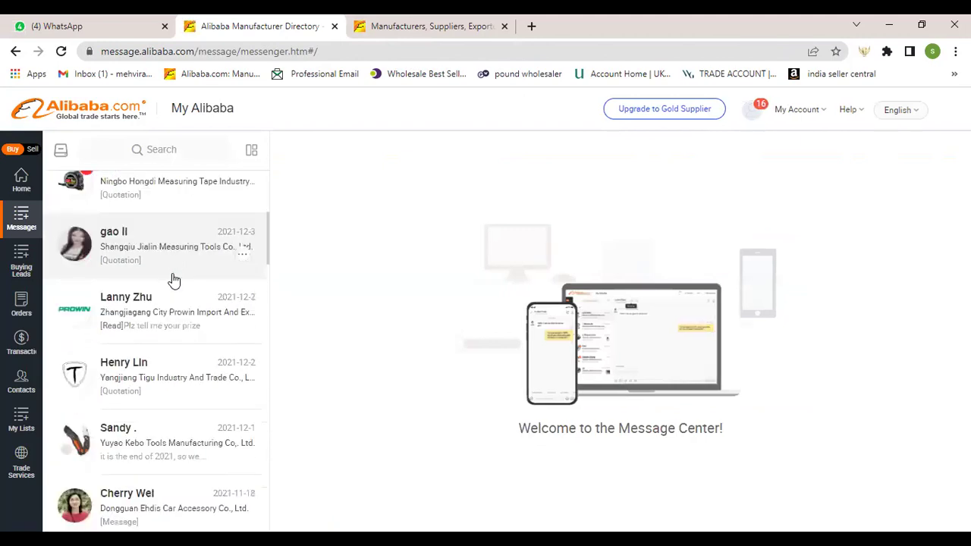
scroll(174, 280, "down", 5)
scroll(173, 279, "down", 4)
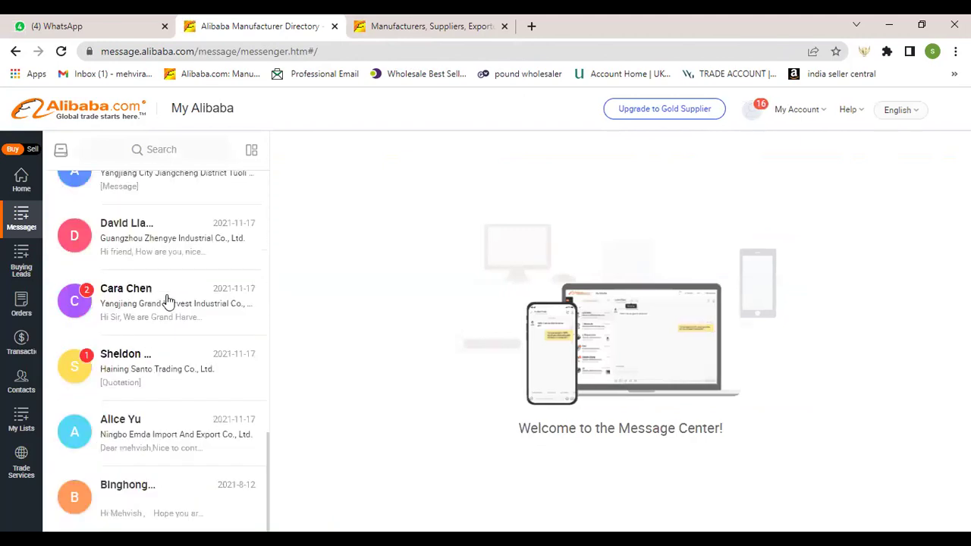
scroll(149, 415, "up", 4)
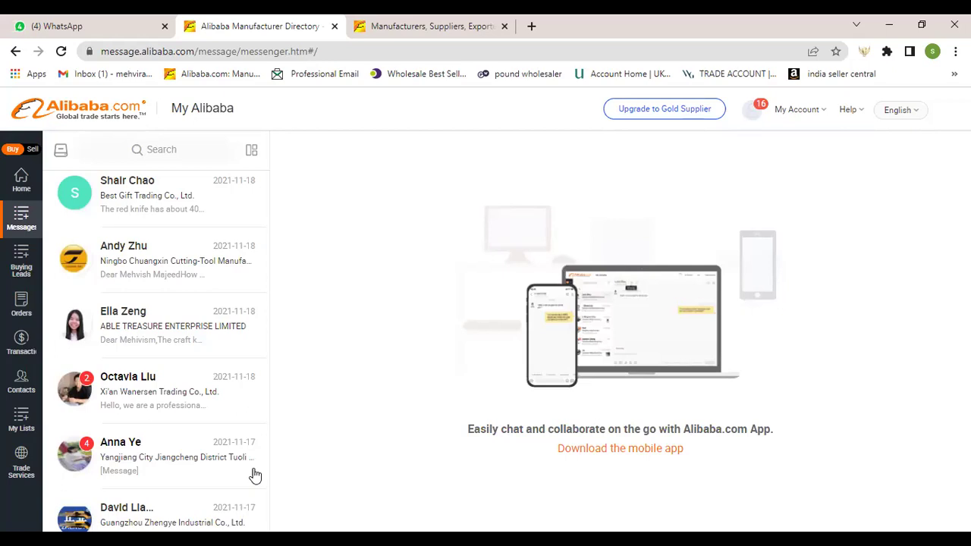
left_click(240, 206)
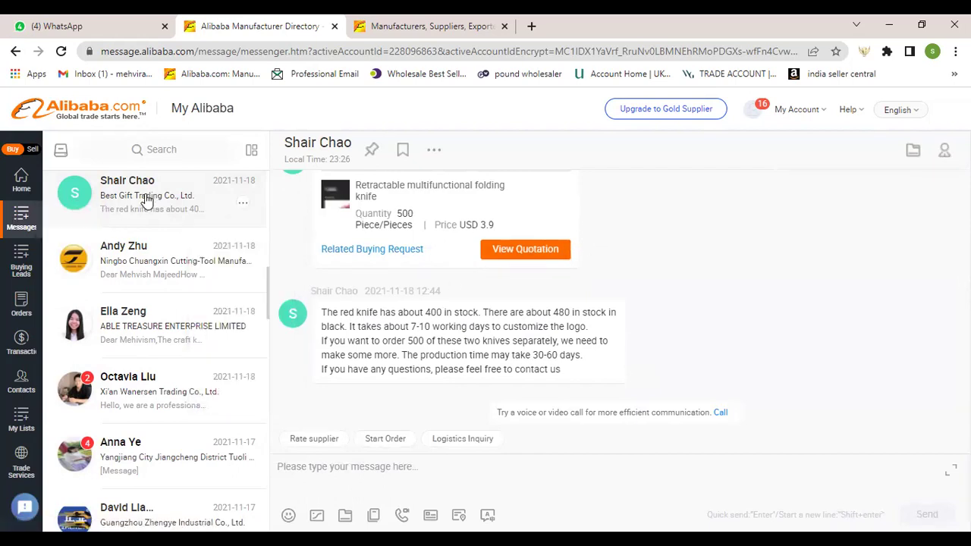
Examine the folding knife quote, the supplier's stock and production message, and the extra options in this conversation.
scroll(573, 354, "up", 2)
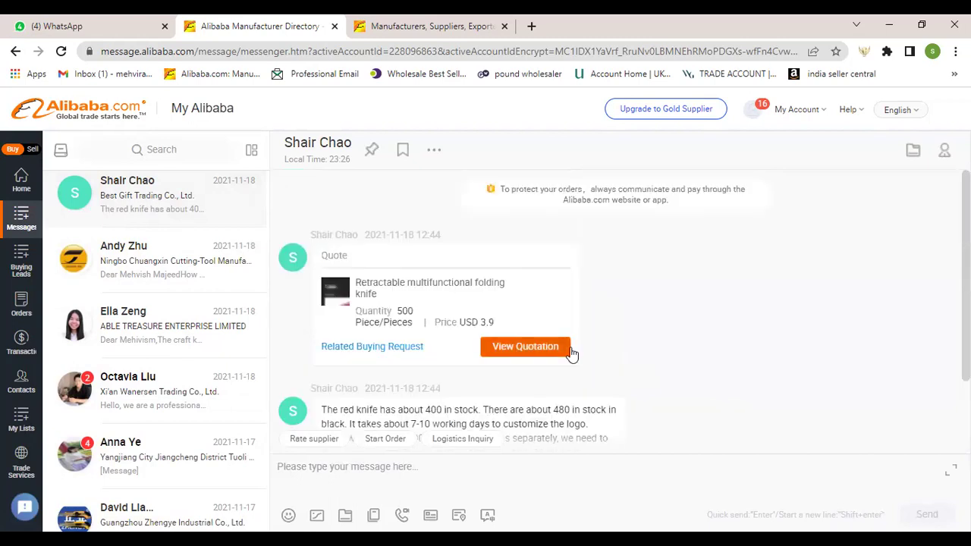
left_click(434, 152)
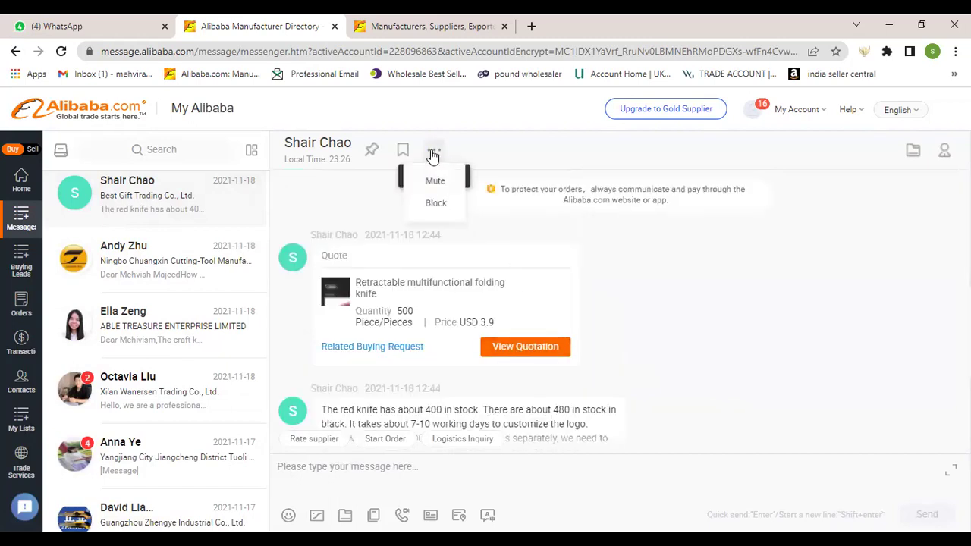
left_click(783, 240)
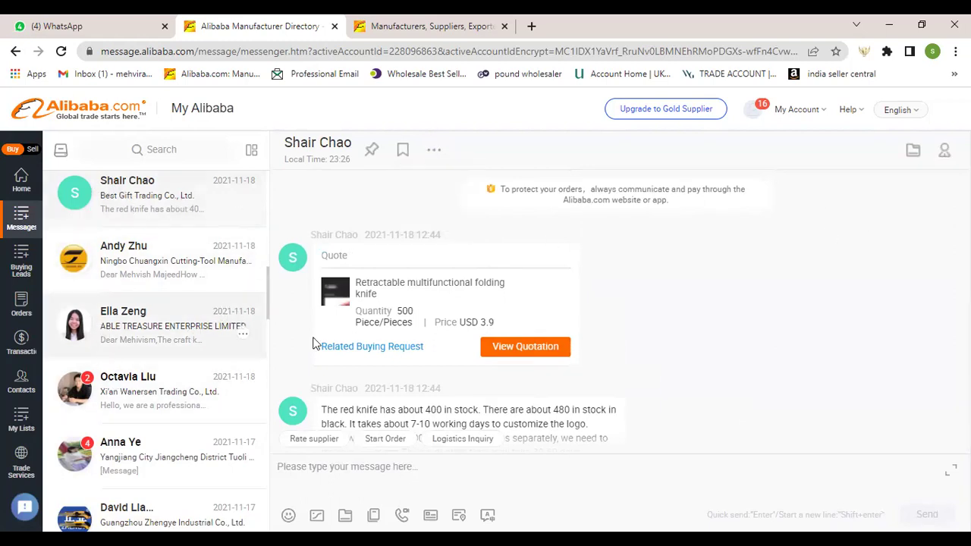
scroll(487, 410, "down", 2)
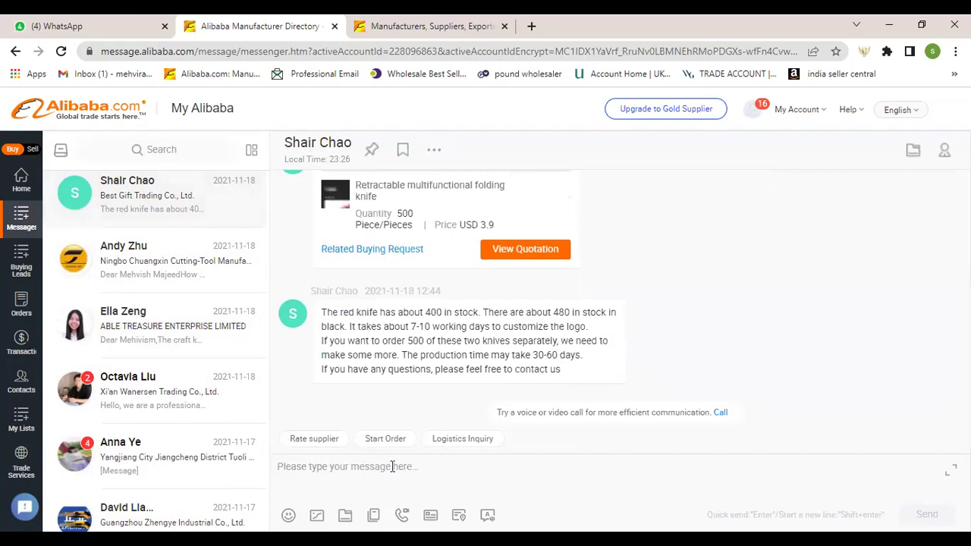
scroll(350, 386, "up", 2)
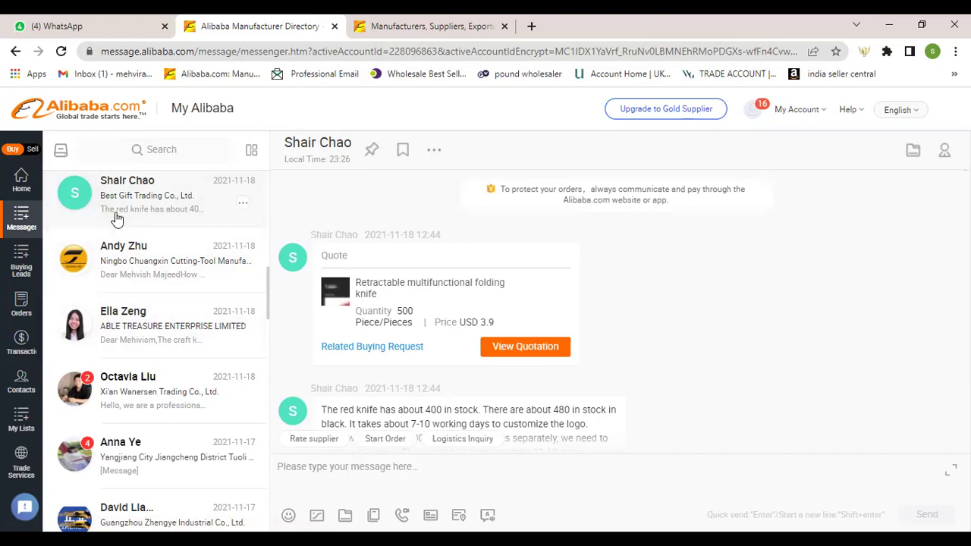
Compare the key chain Request for Quotation form with the Best Gift Trading conversation, leaving both as they are.
left_click(379, 23)
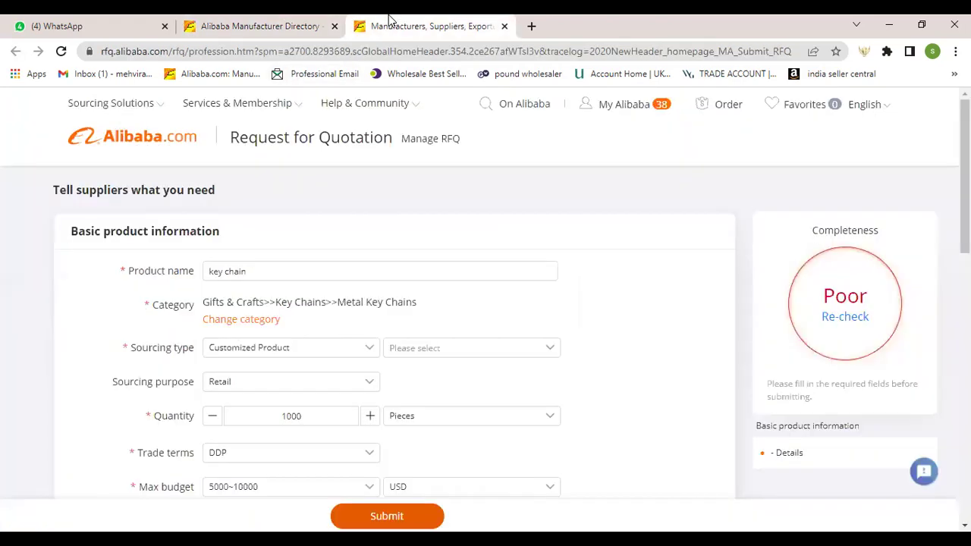
left_click(220, 25)
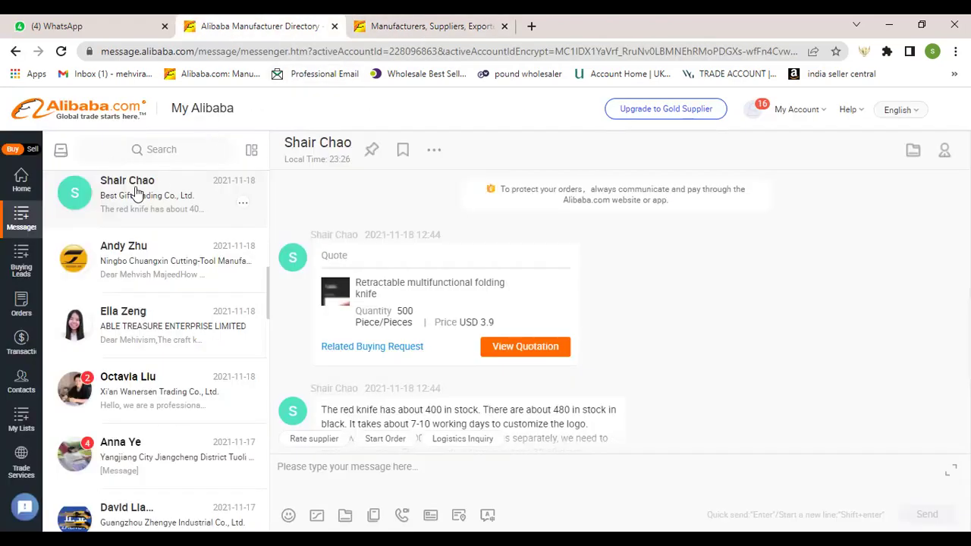
left_click(403, 25)
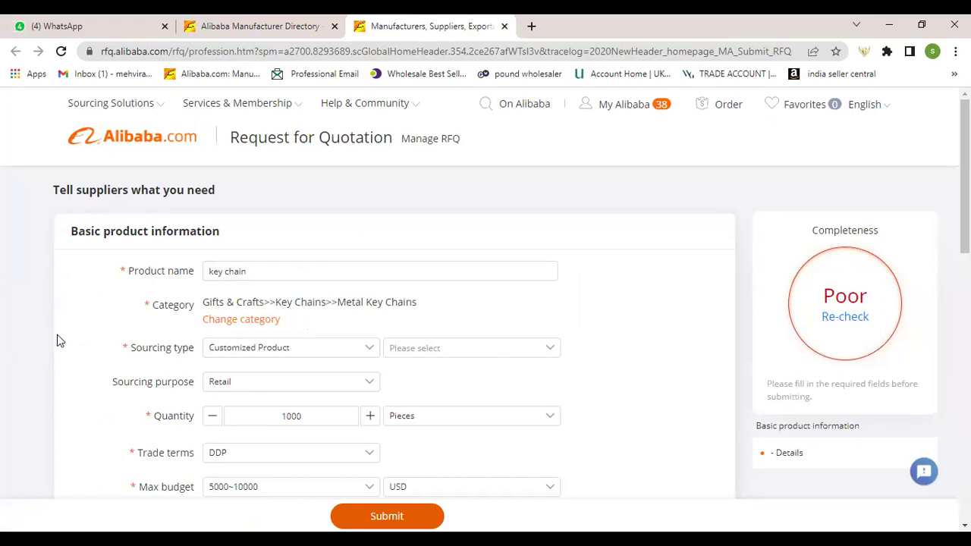
left_click(259, 26)
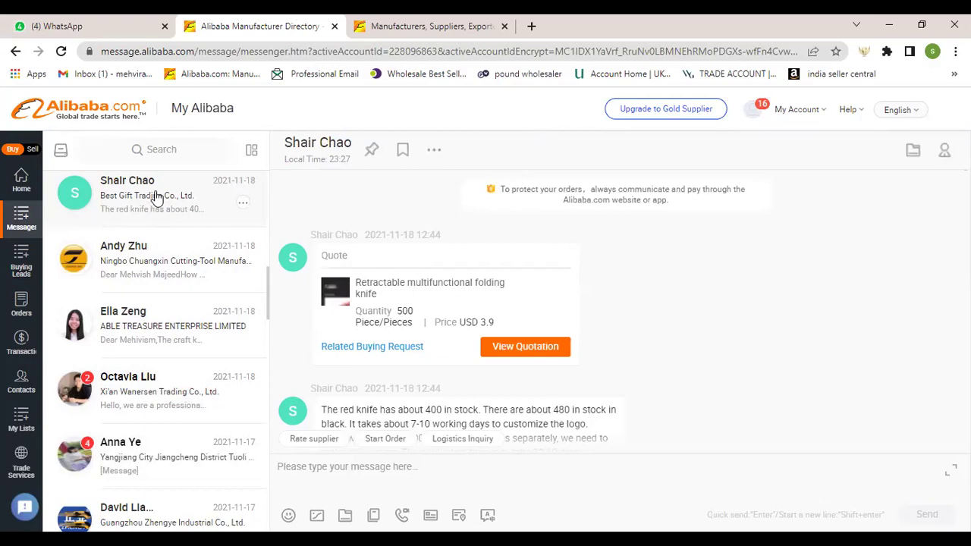
right_click(156, 196)
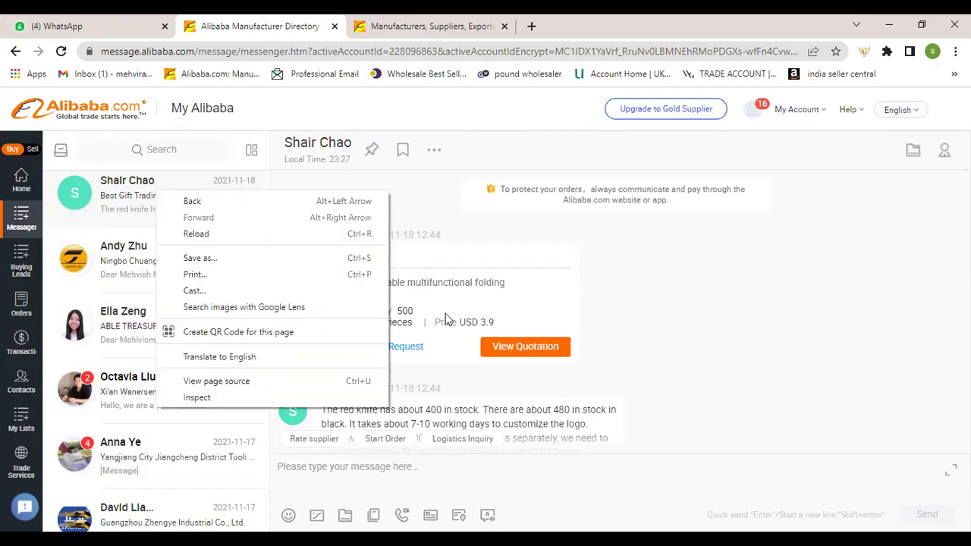
left_click(676, 249)
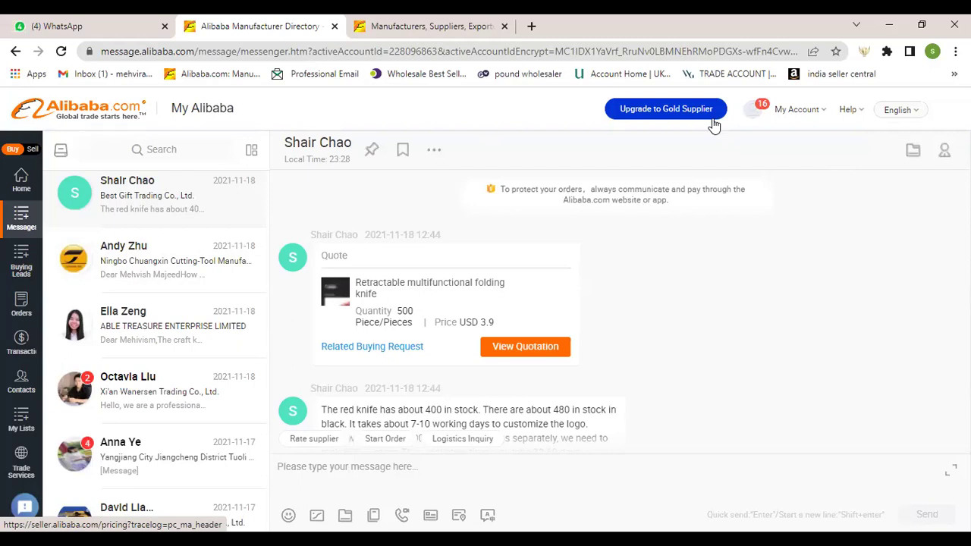
Open a separate Chrome window with the browser profile labelled Person 1.
mouse_move(21, 381)
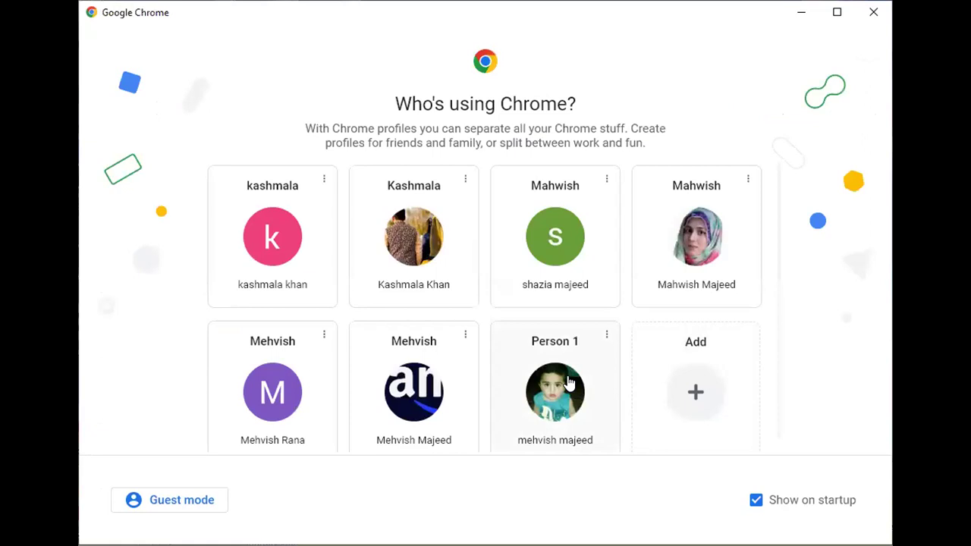
left_click(568, 382)
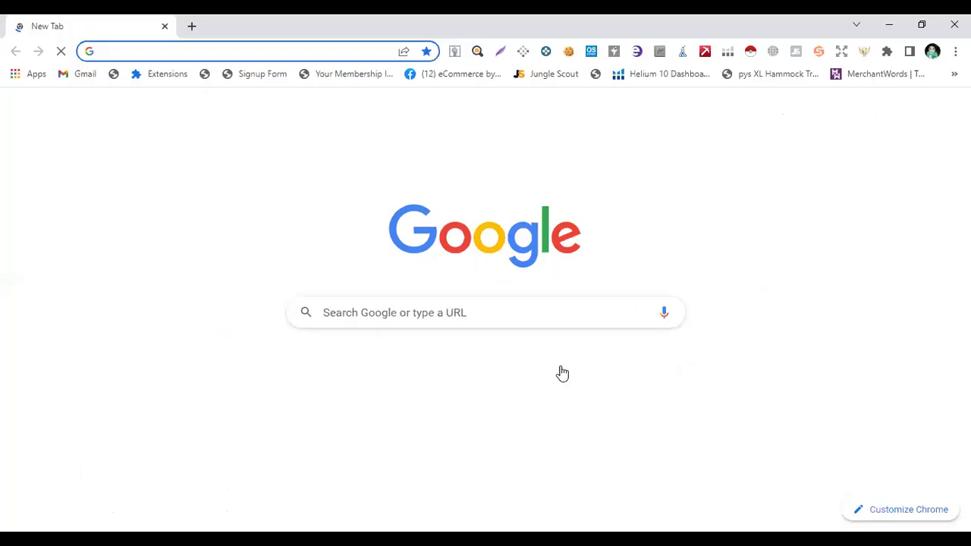